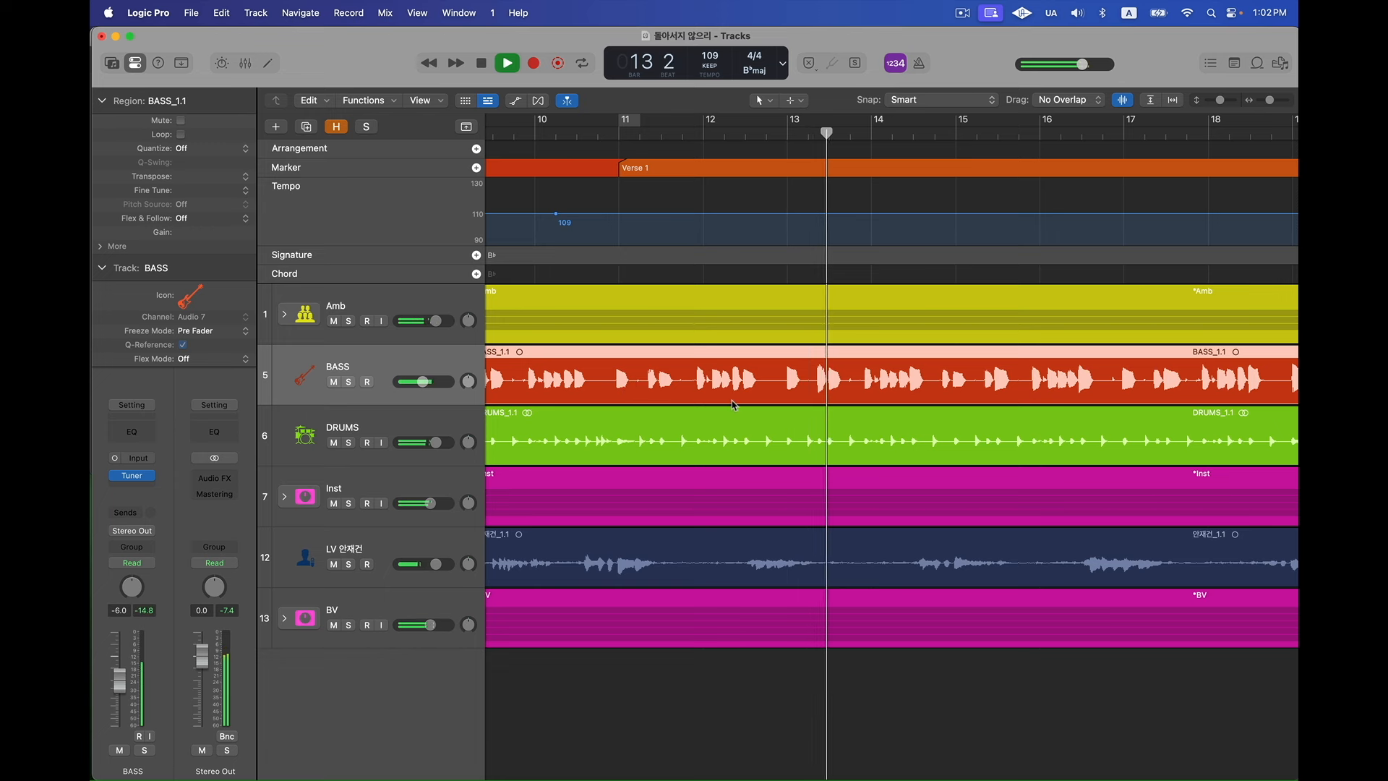
Step: Stop playback and switch the metronome click on and back off
key(space)
key(k)
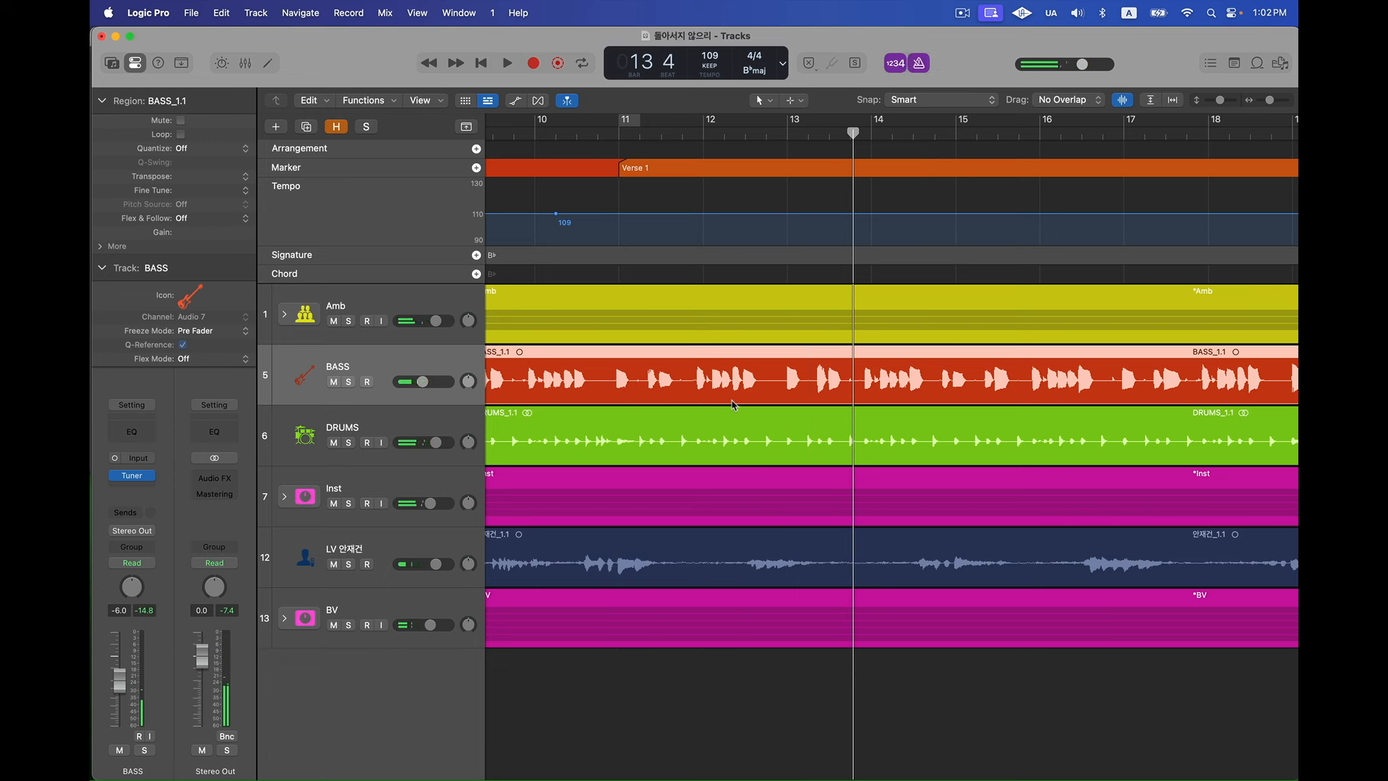
key(k)
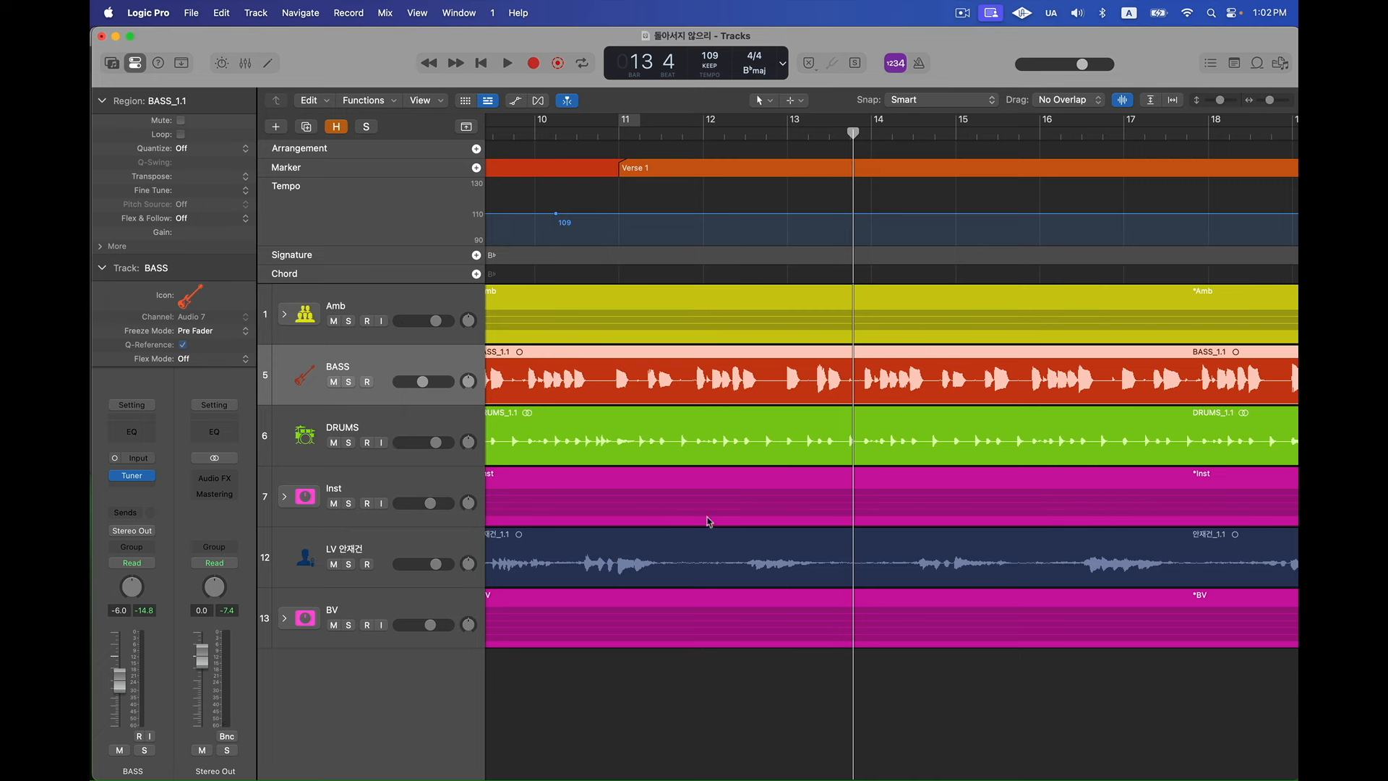
key(z)
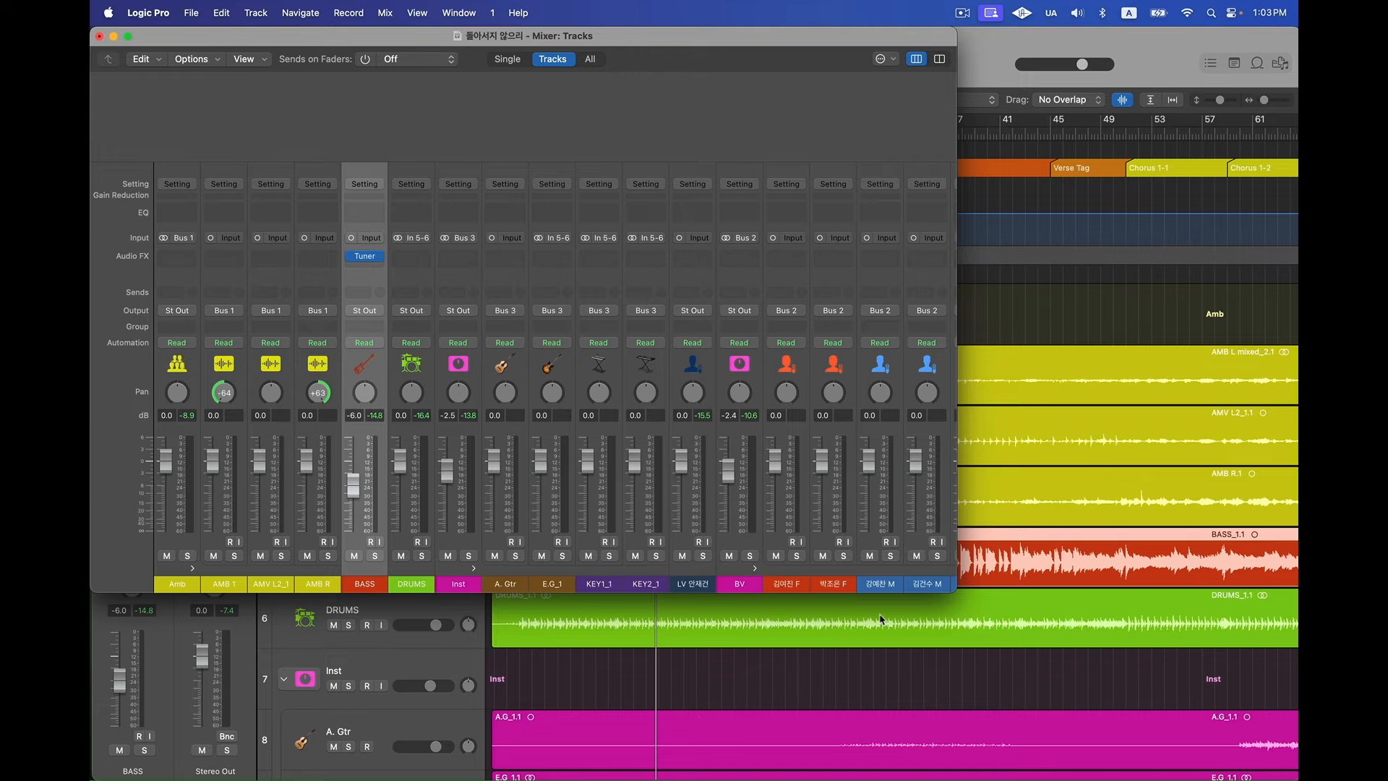
Step: Enlarge the Mixer window and add a send to Bus 11 on the DRUMS channel
drag(956, 585, 1114, 719)
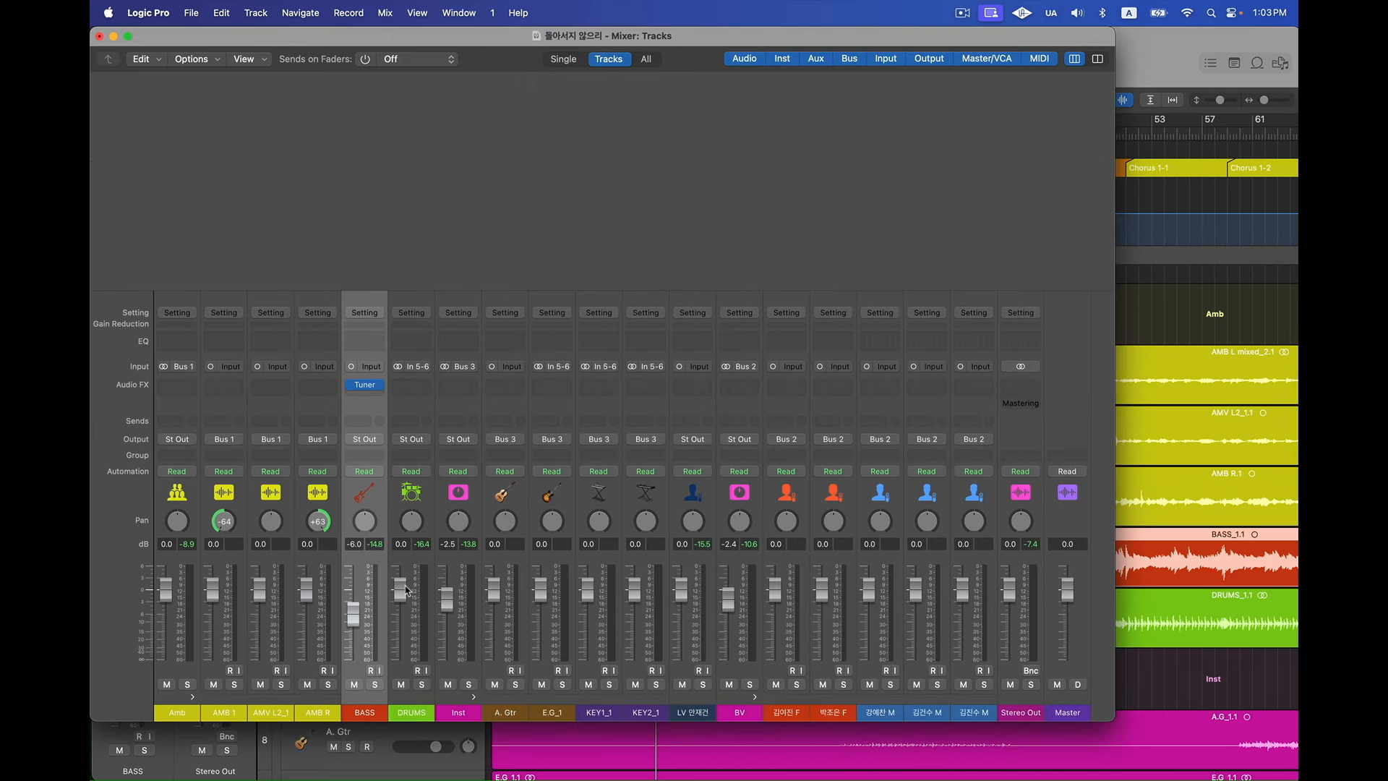
click(406, 589)
click(406, 421)
mouse_move(446, 443)
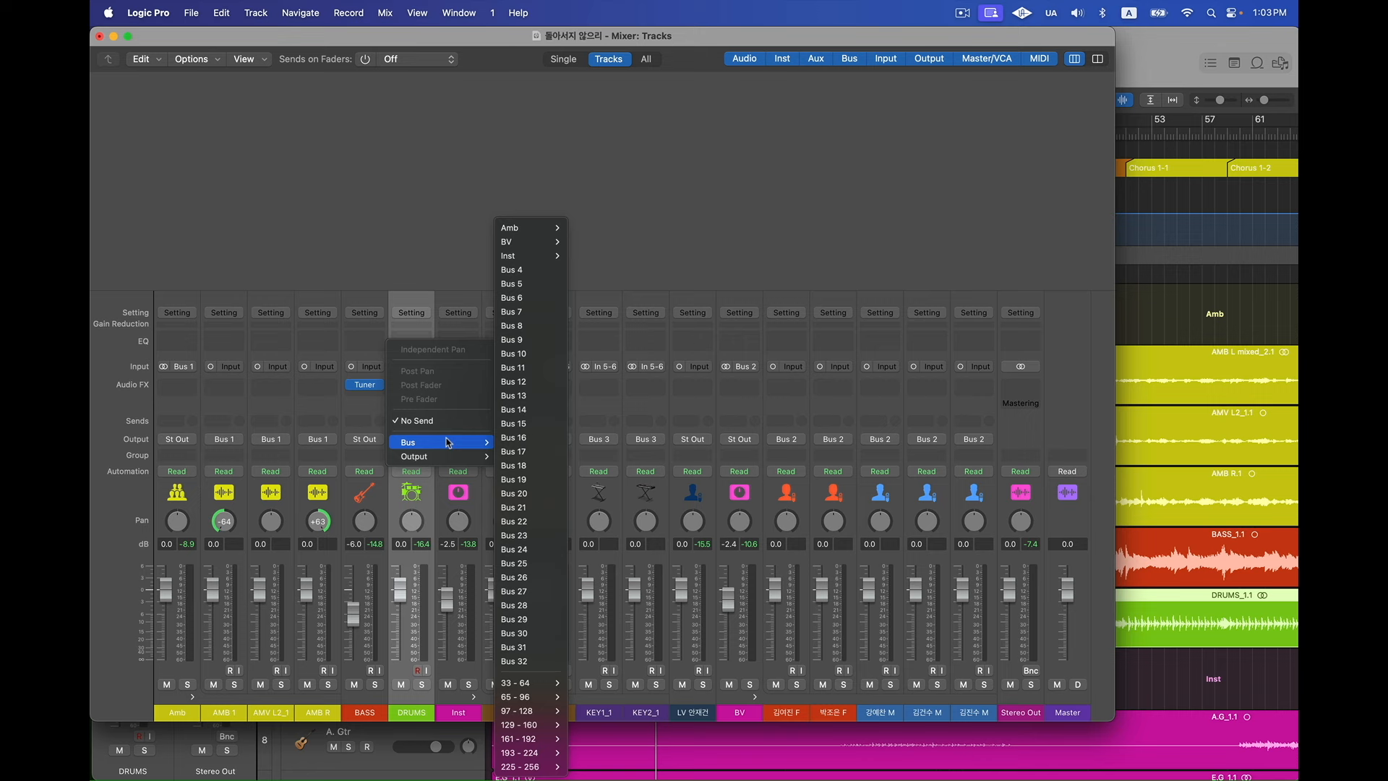
click(518, 372)
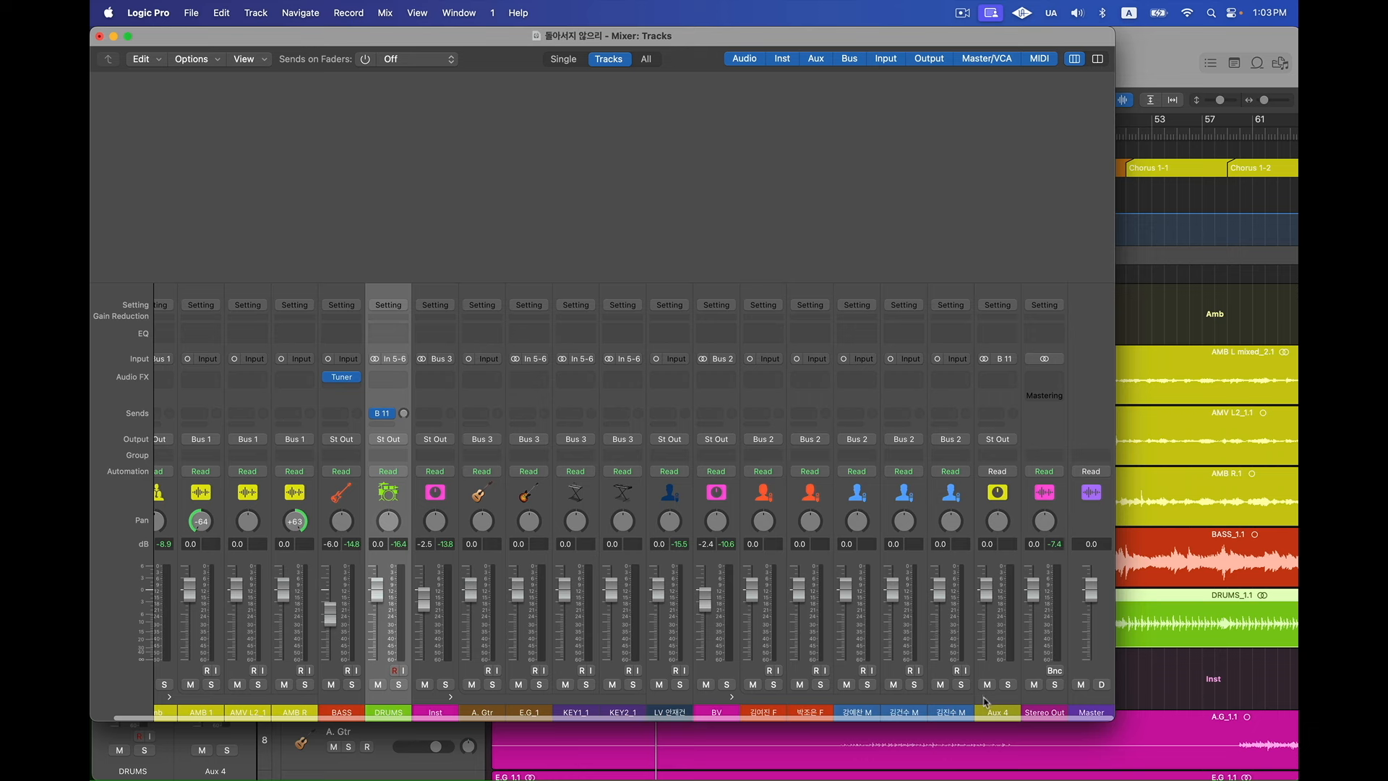
Step: Rename the new aux channel fed by Bus 11 as REV1
double_click(984, 703)
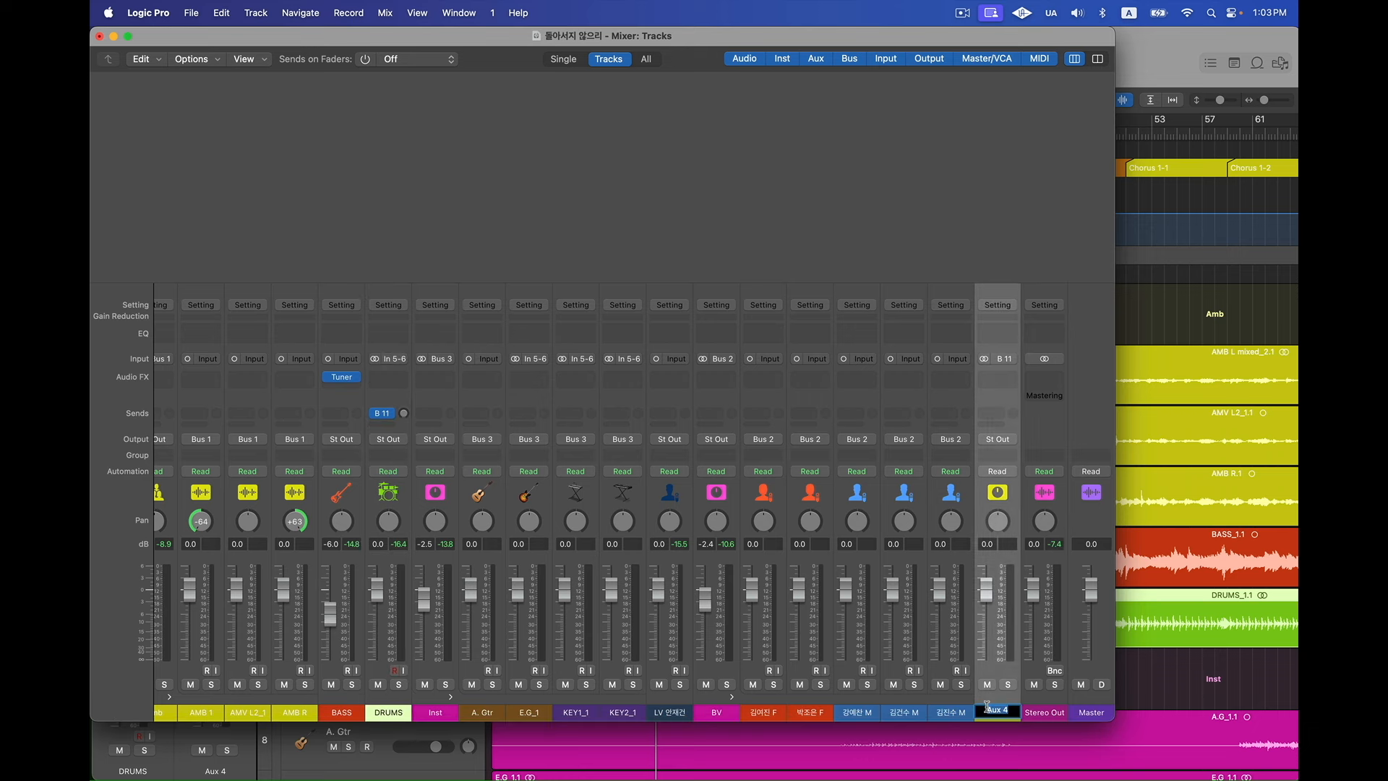
text(REV1)
key(Return)
Step: Insert the stereo UAD Lexicon 480L from the Universal Audio plug-ins on the REV1 channel
click(1009, 379)
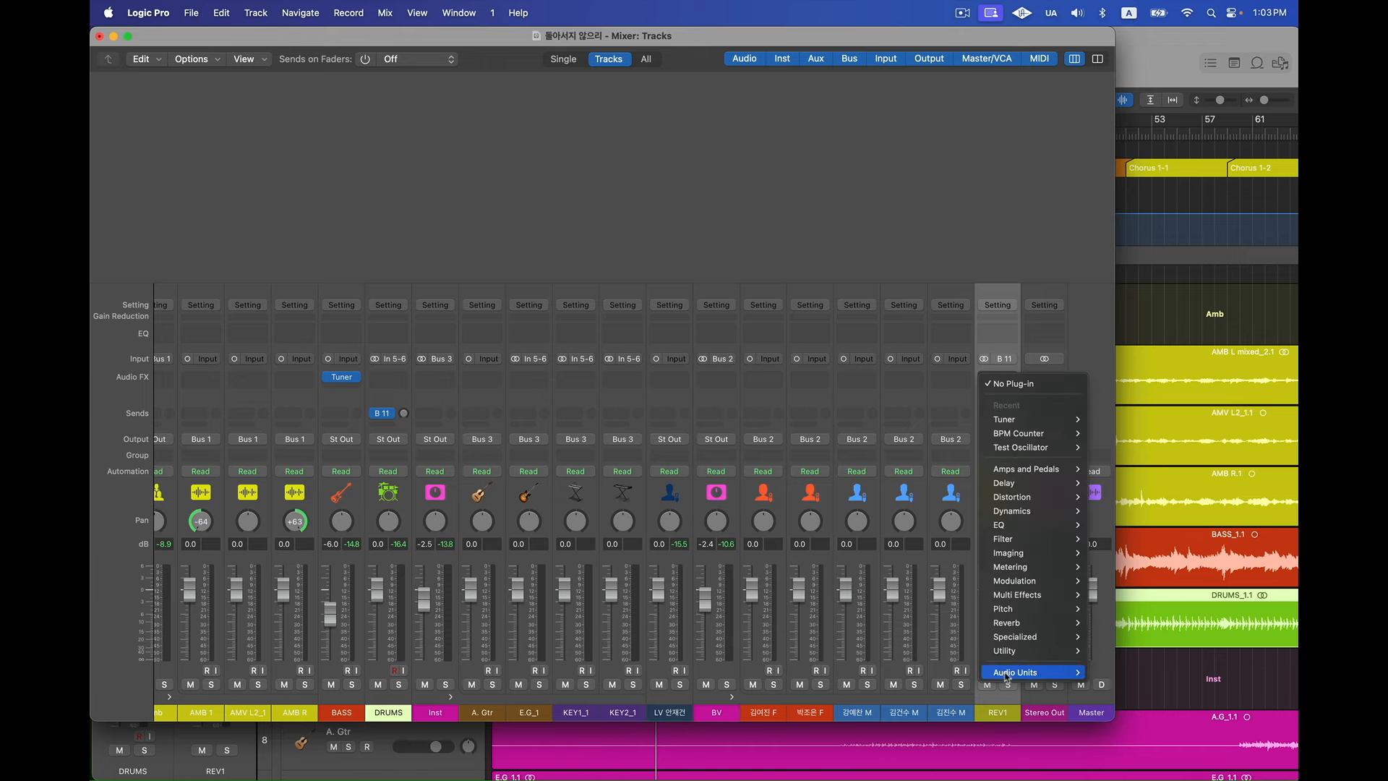
mouse_move(1004, 675)
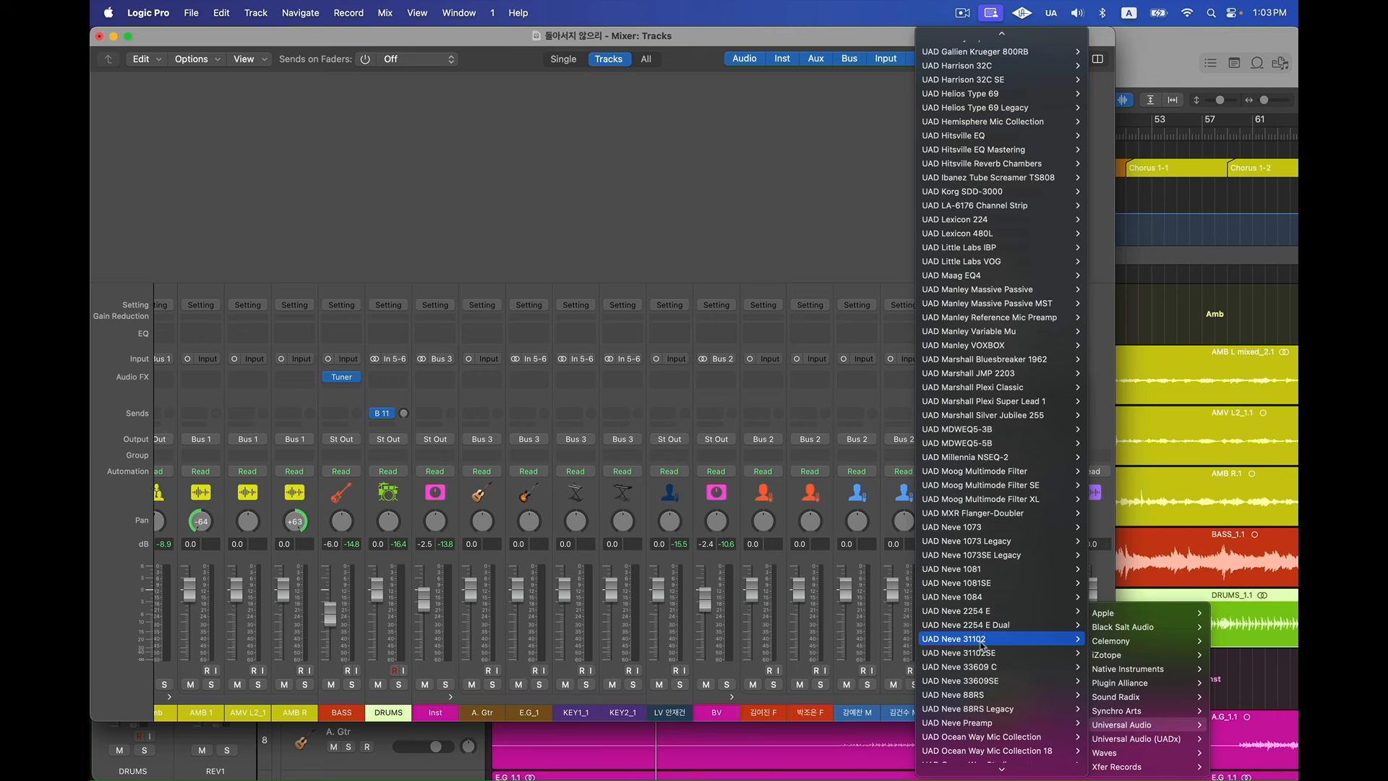
scroll(980, 644, down, 3)
mouse_move(980, 644)
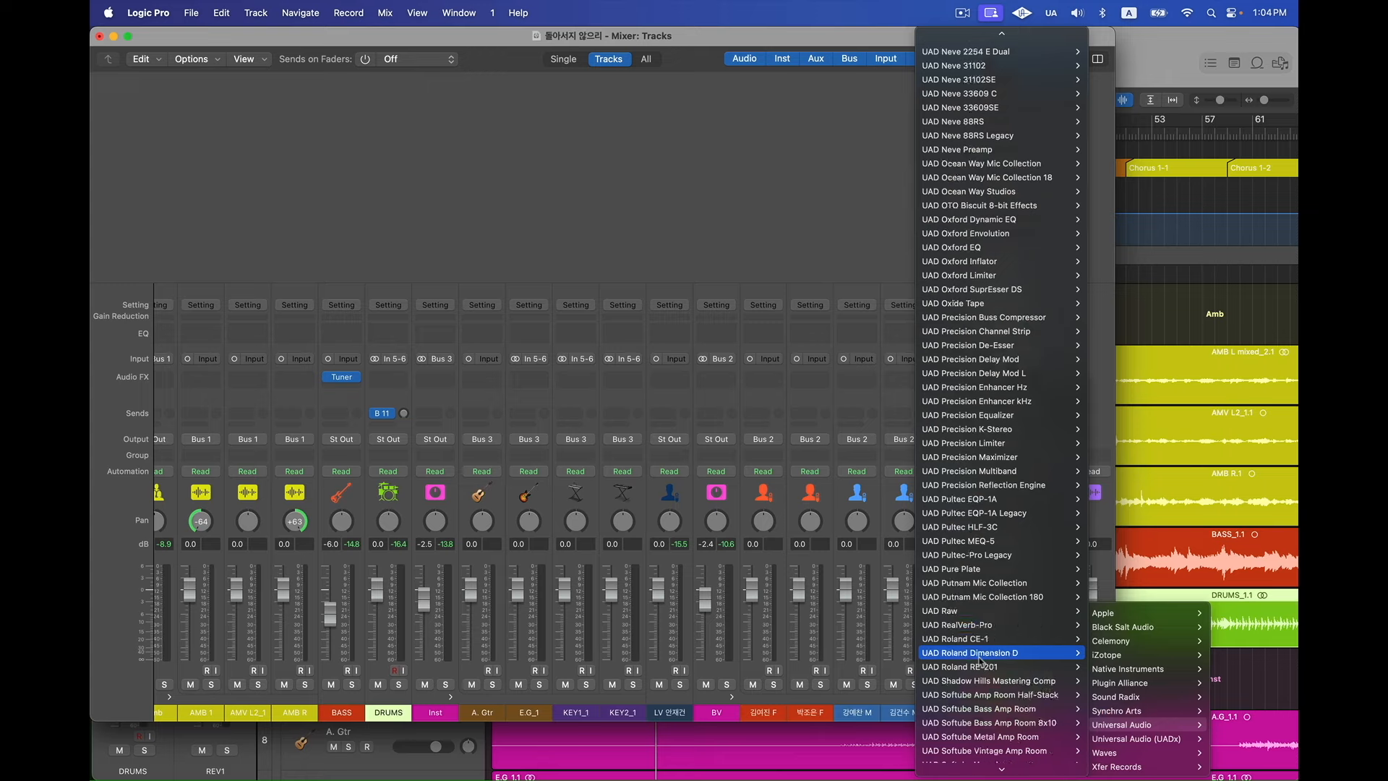
scroll(981, 657, down, 5)
scroll(981, 658, up, 2)
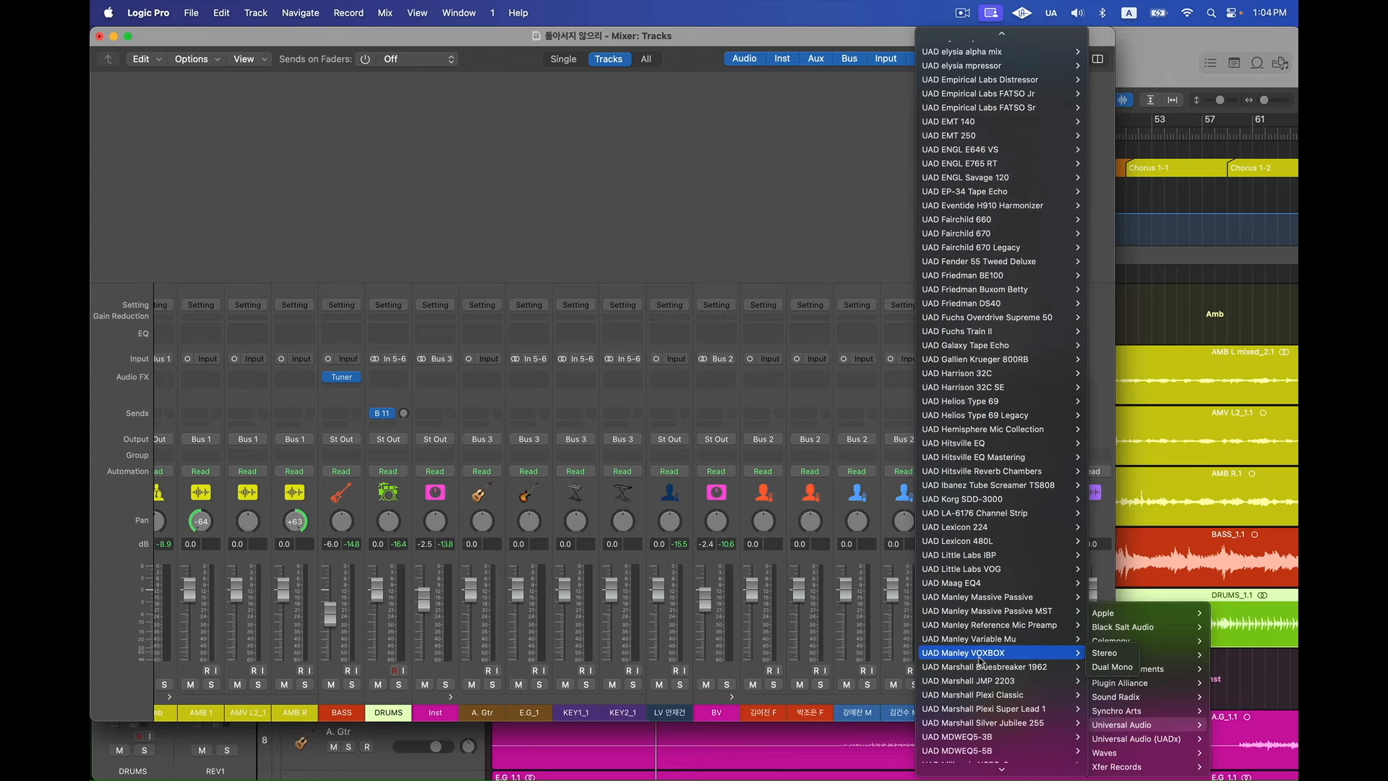
mouse_move(1019, 541)
click(1105, 541)
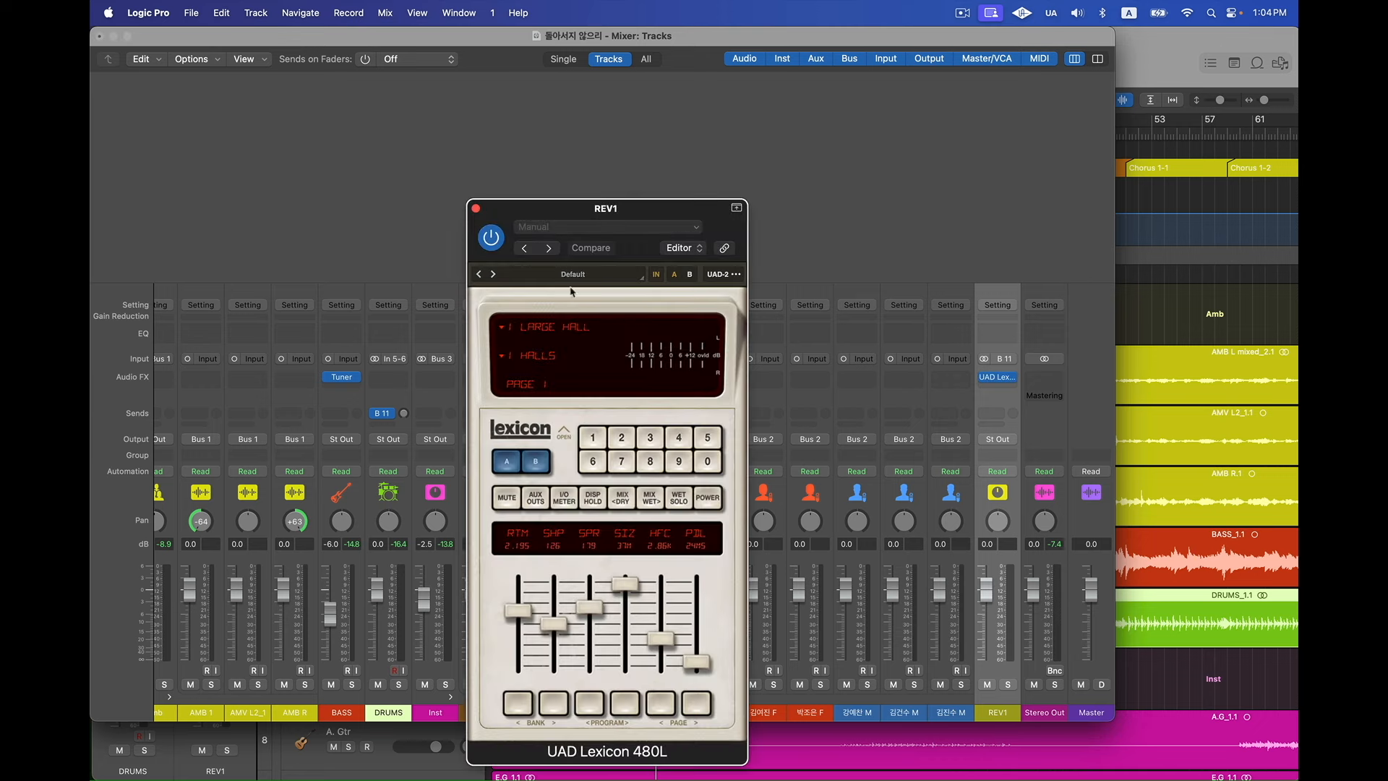
Step: Set the Lexicon 480L on REV1 to the Medium Hall program, lower its diffusion slightly and close the plug-in
click(549, 329)
click(538, 378)
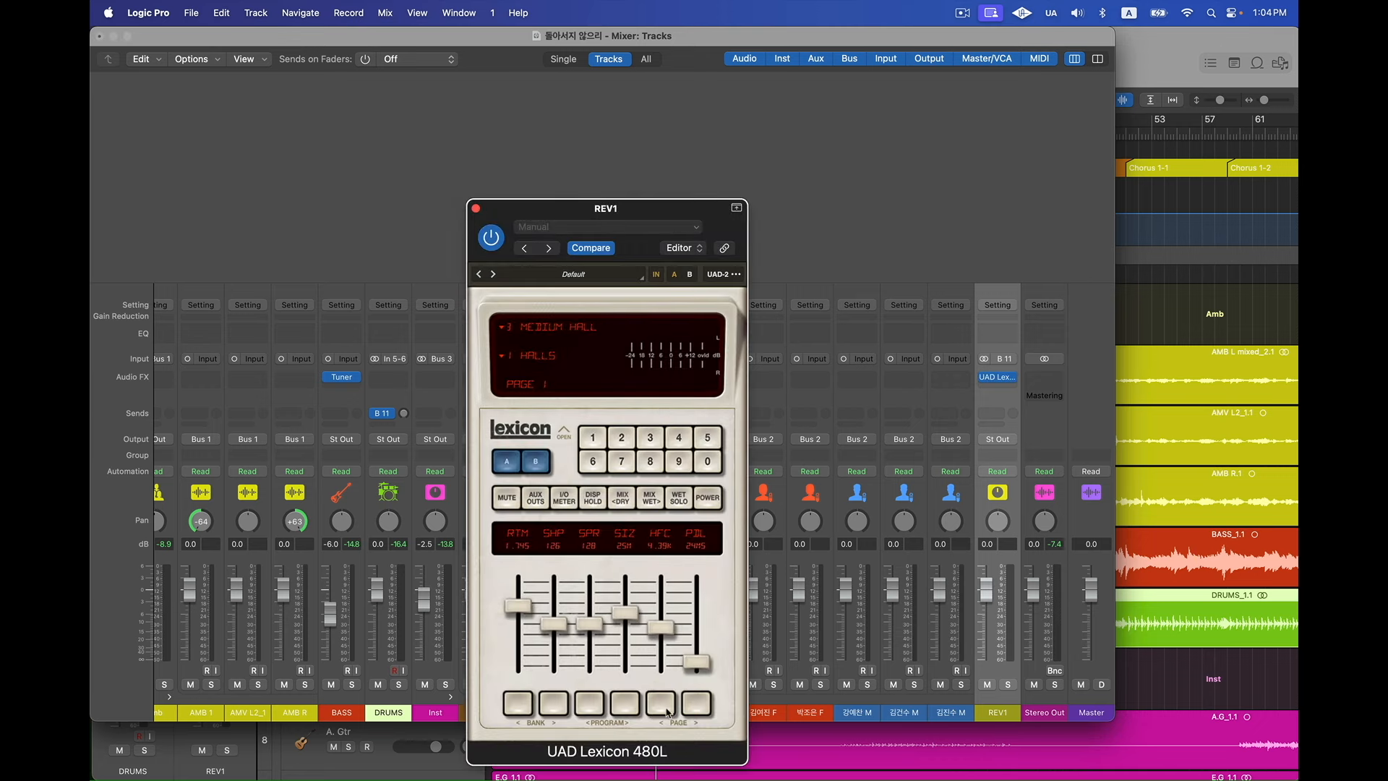
click(697, 704)
click(621, 586)
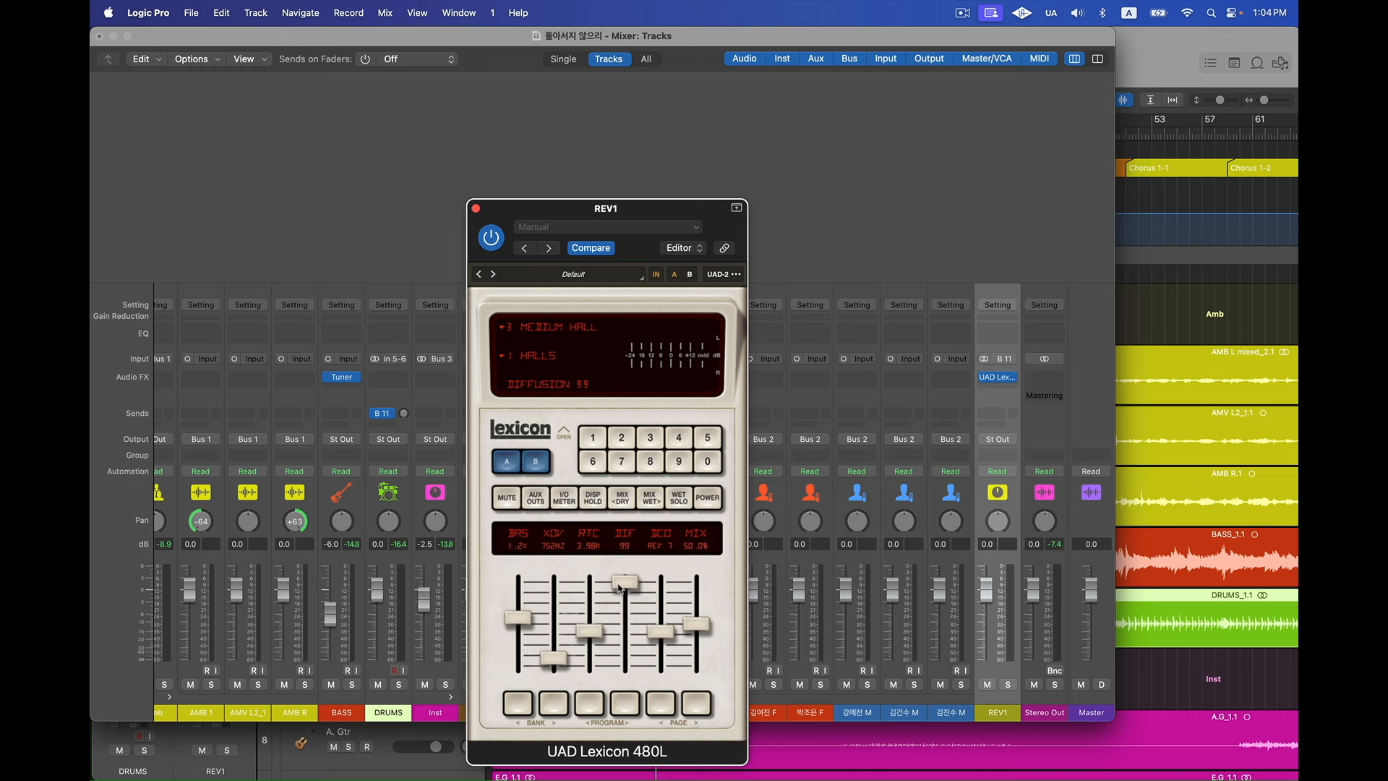
drag(619, 586, 619, 599)
click(476, 209)
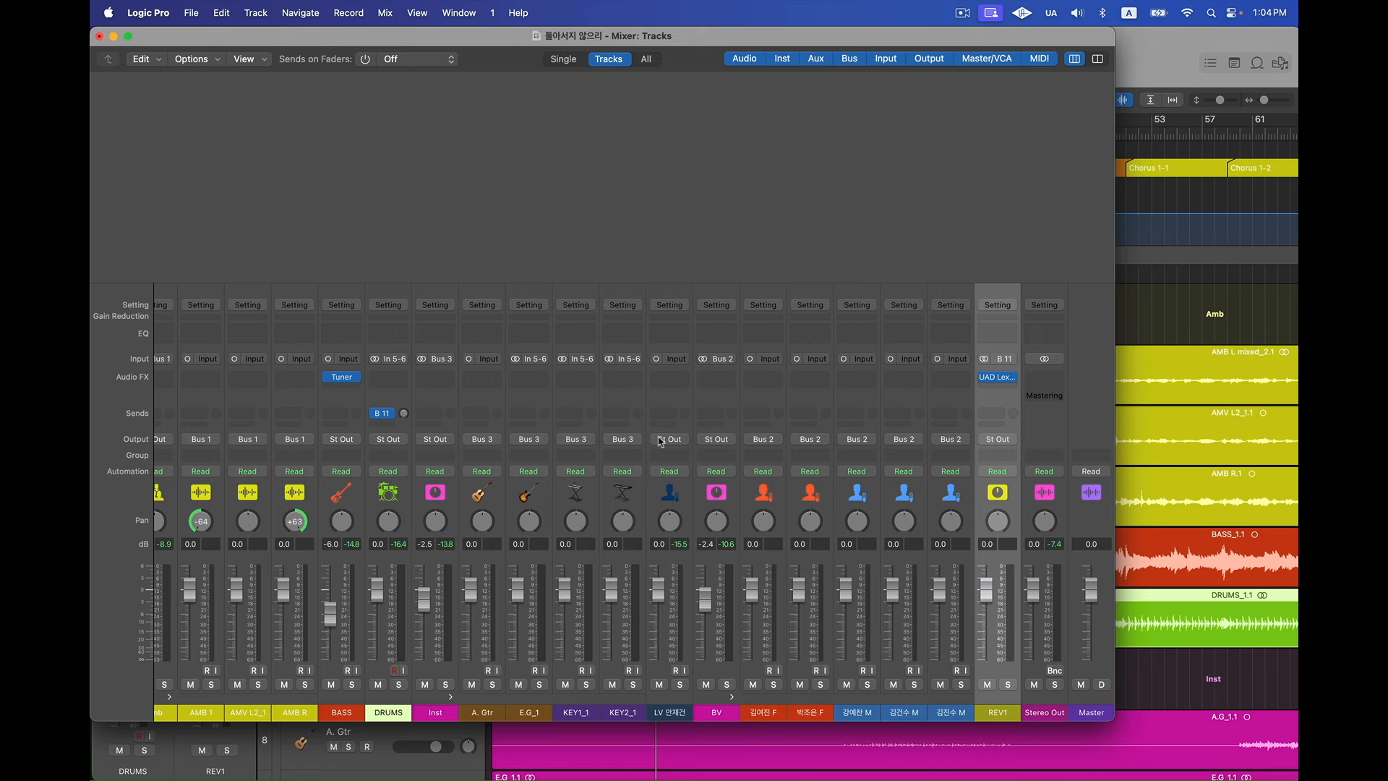
Step: Select the lead vocal (LV) and BV channels together and add a send to Bus 12 on both
scroll(660, 441, left, 2)
scroll(379, 512, right, 2)
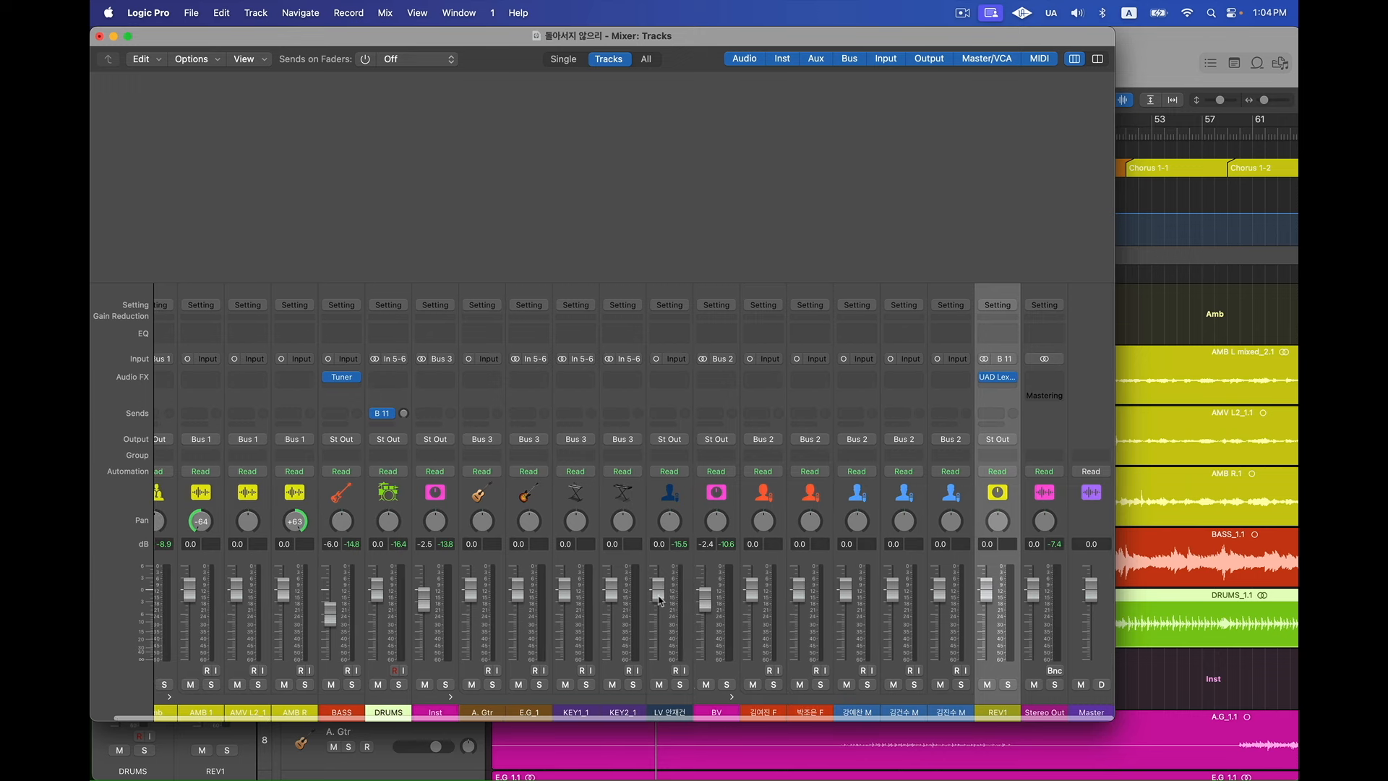
click(663, 698)
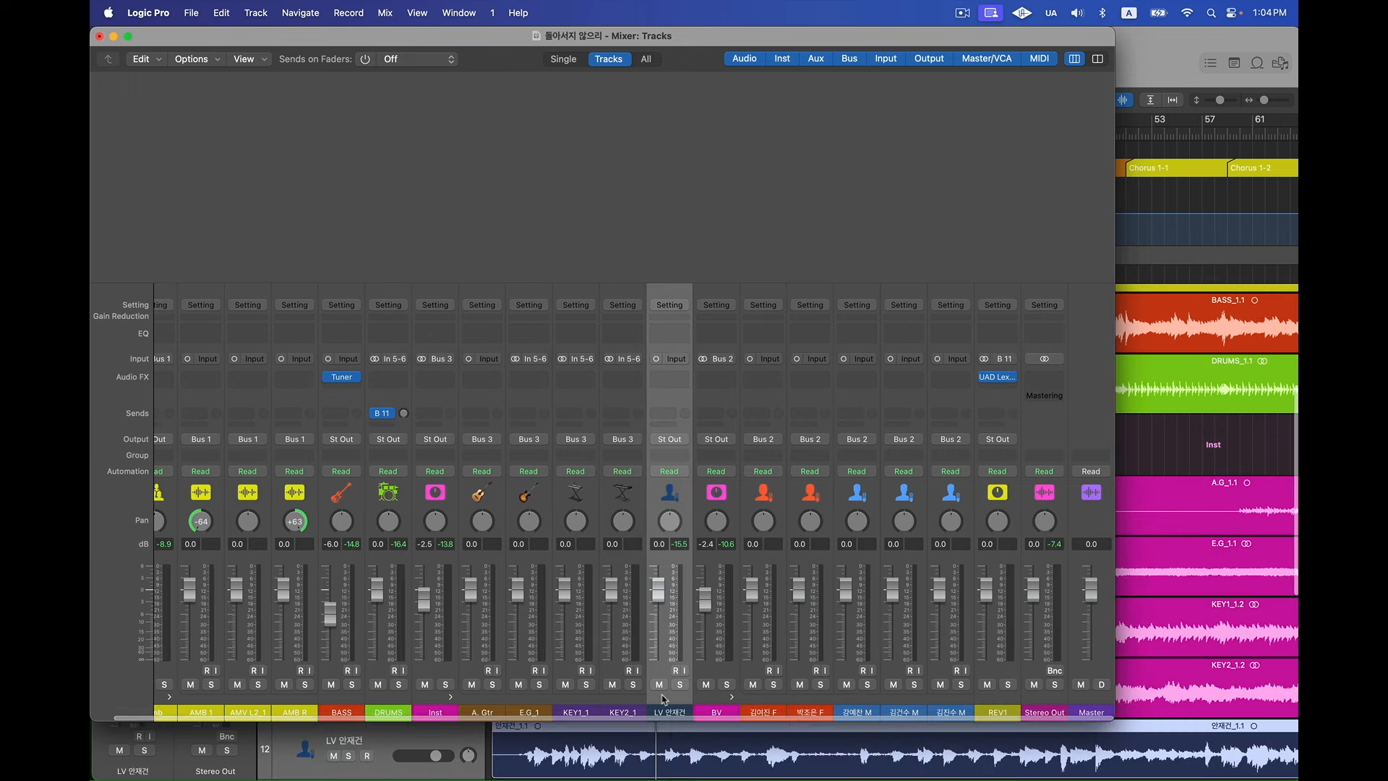
shift+click(712, 698)
click(675, 416)
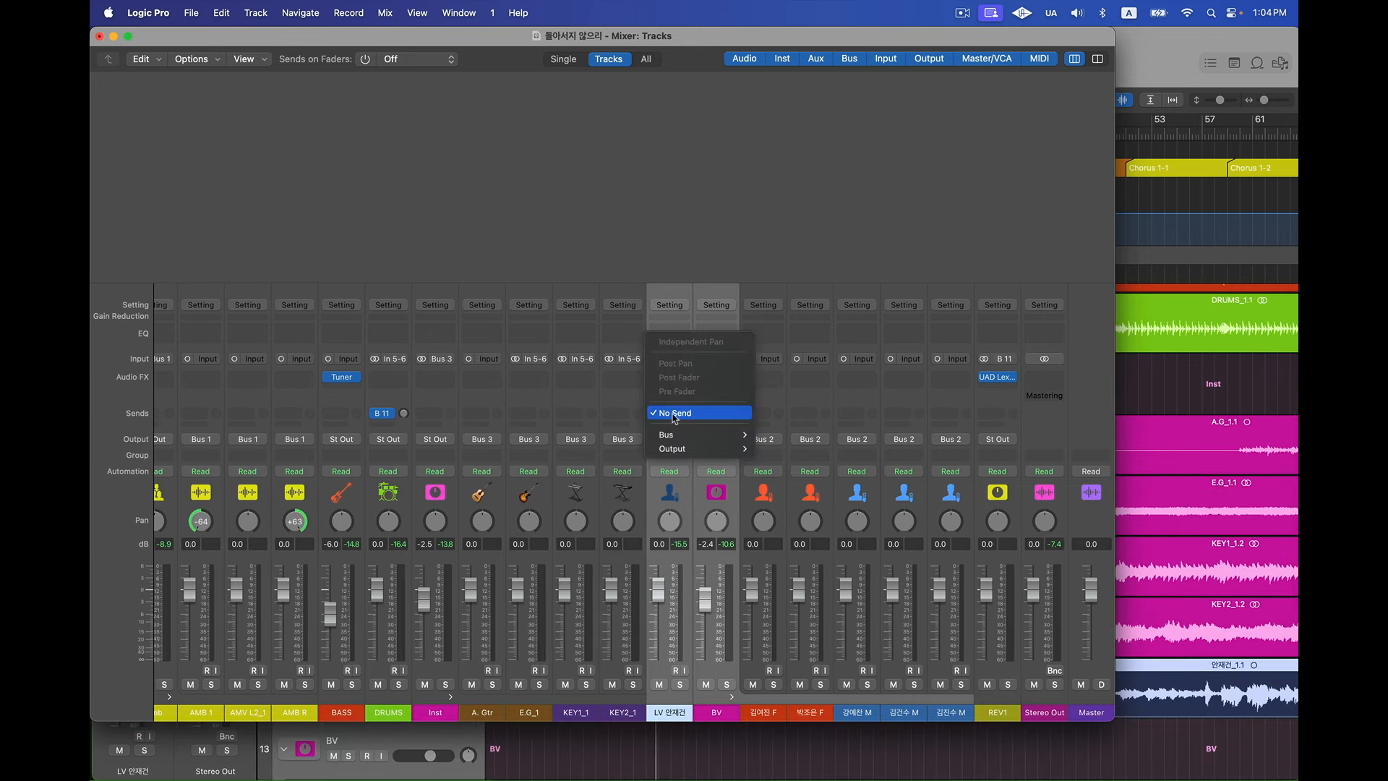
mouse_move(716, 434)
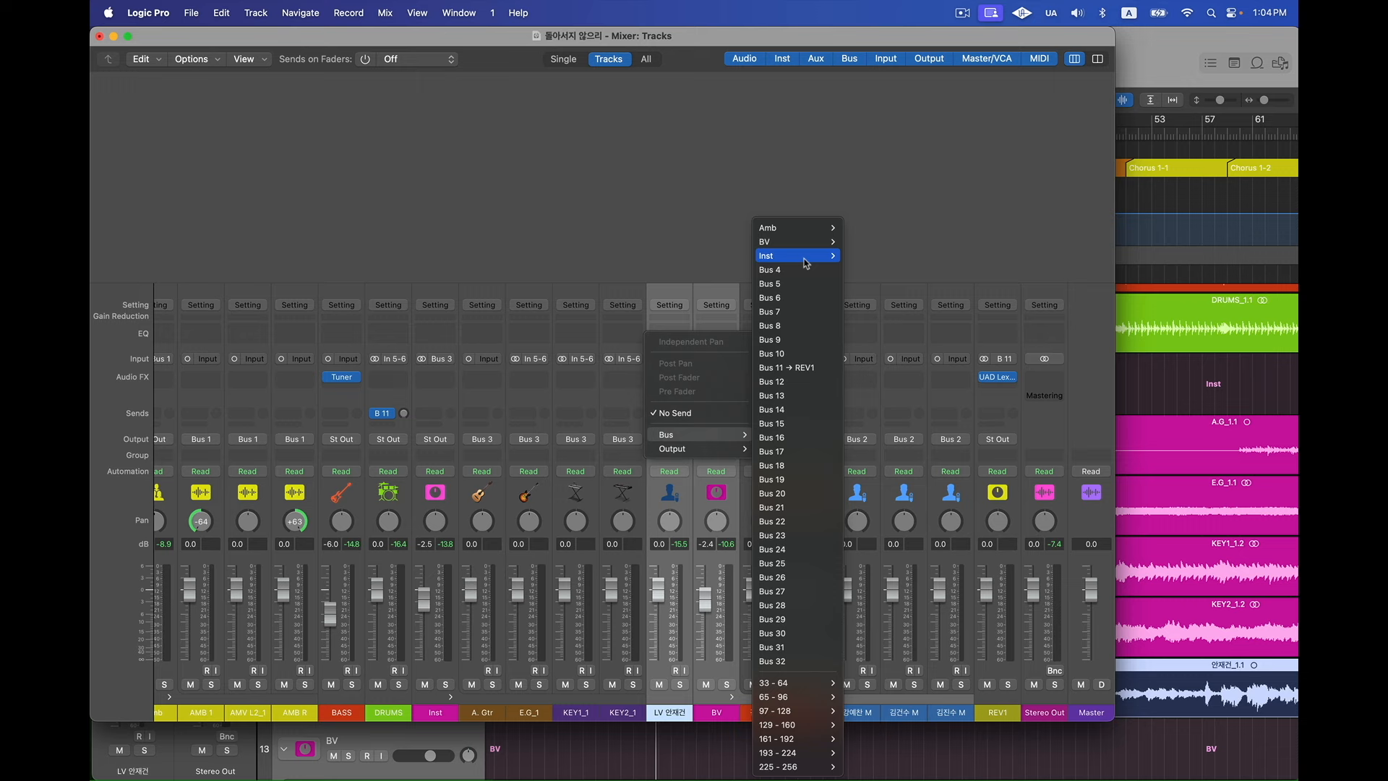
click(799, 381)
Step: Rename the new aux channel fed by Bus 12 as REV2
scroll(956, 522, right, 2)
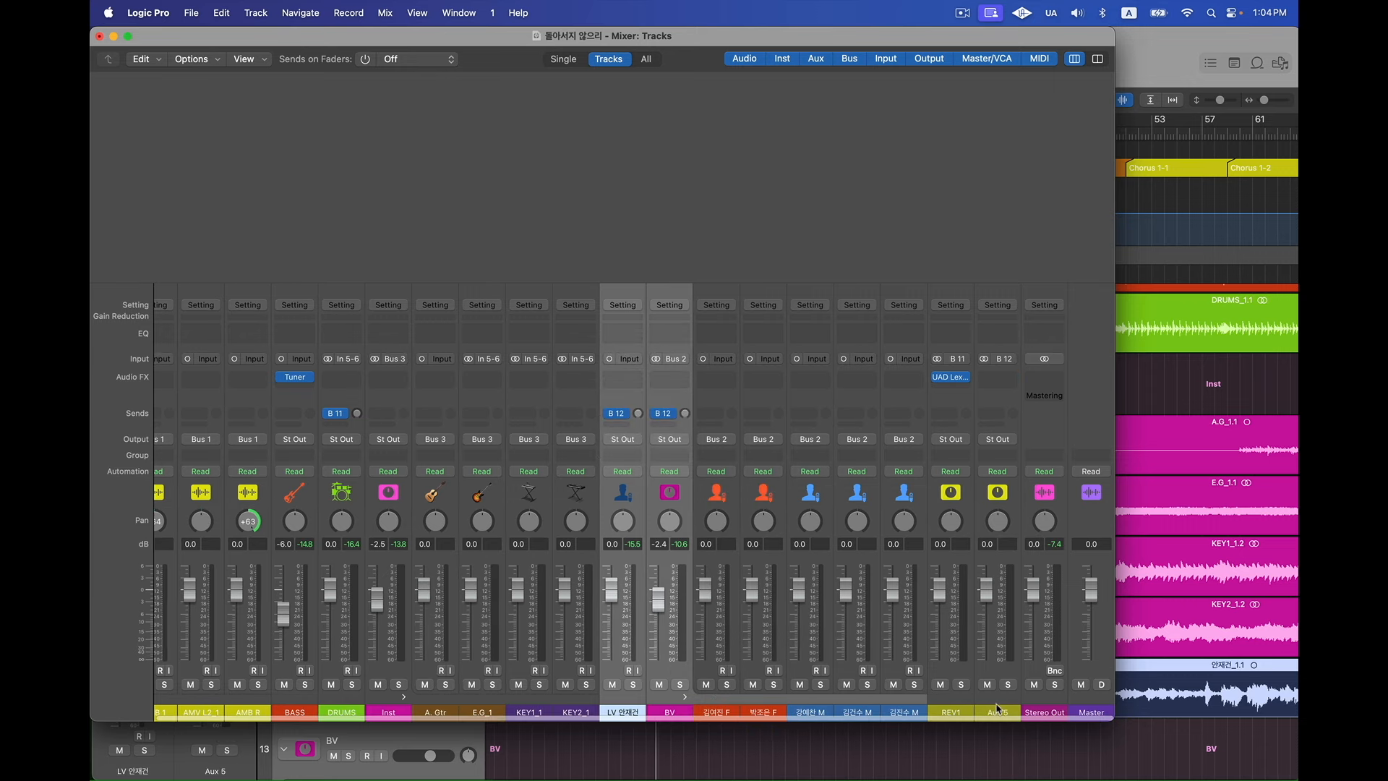
click(995, 712)
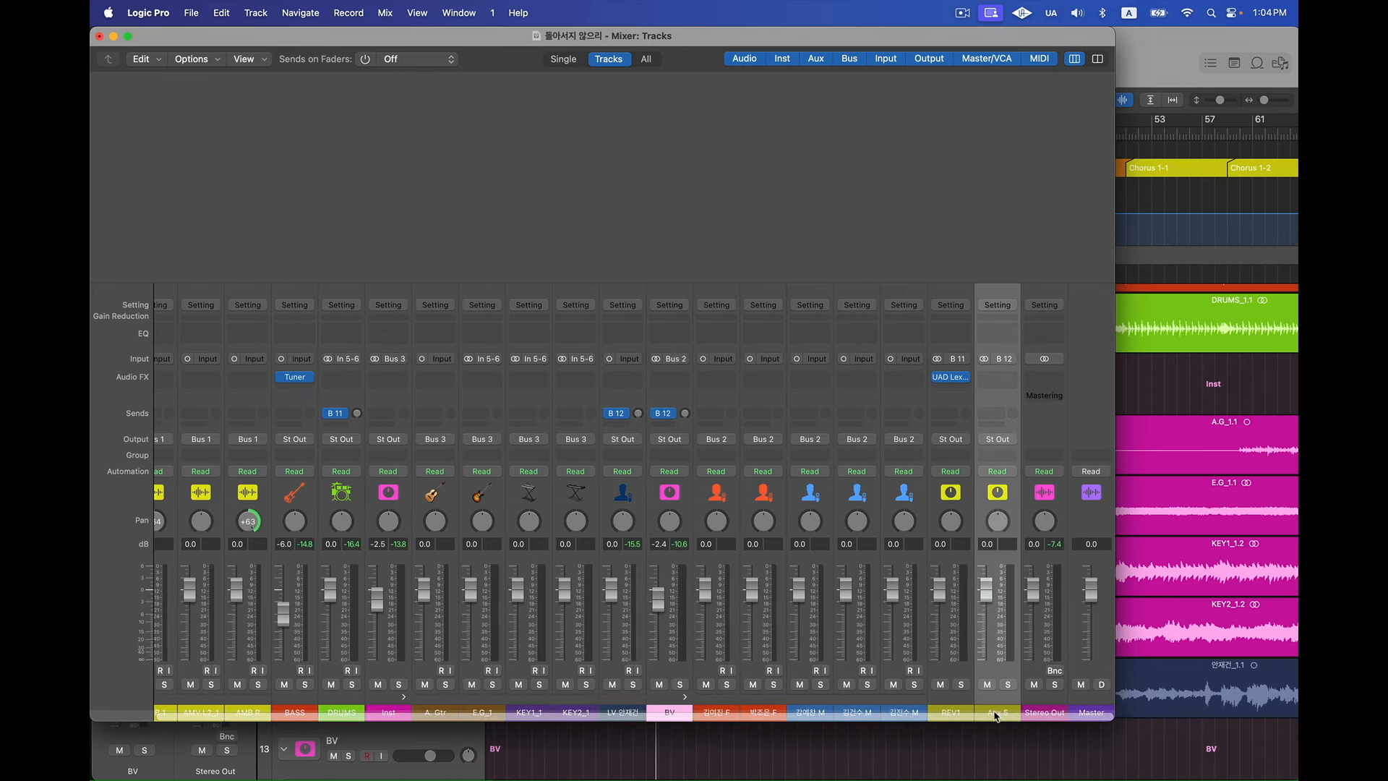
double_click(995, 713)
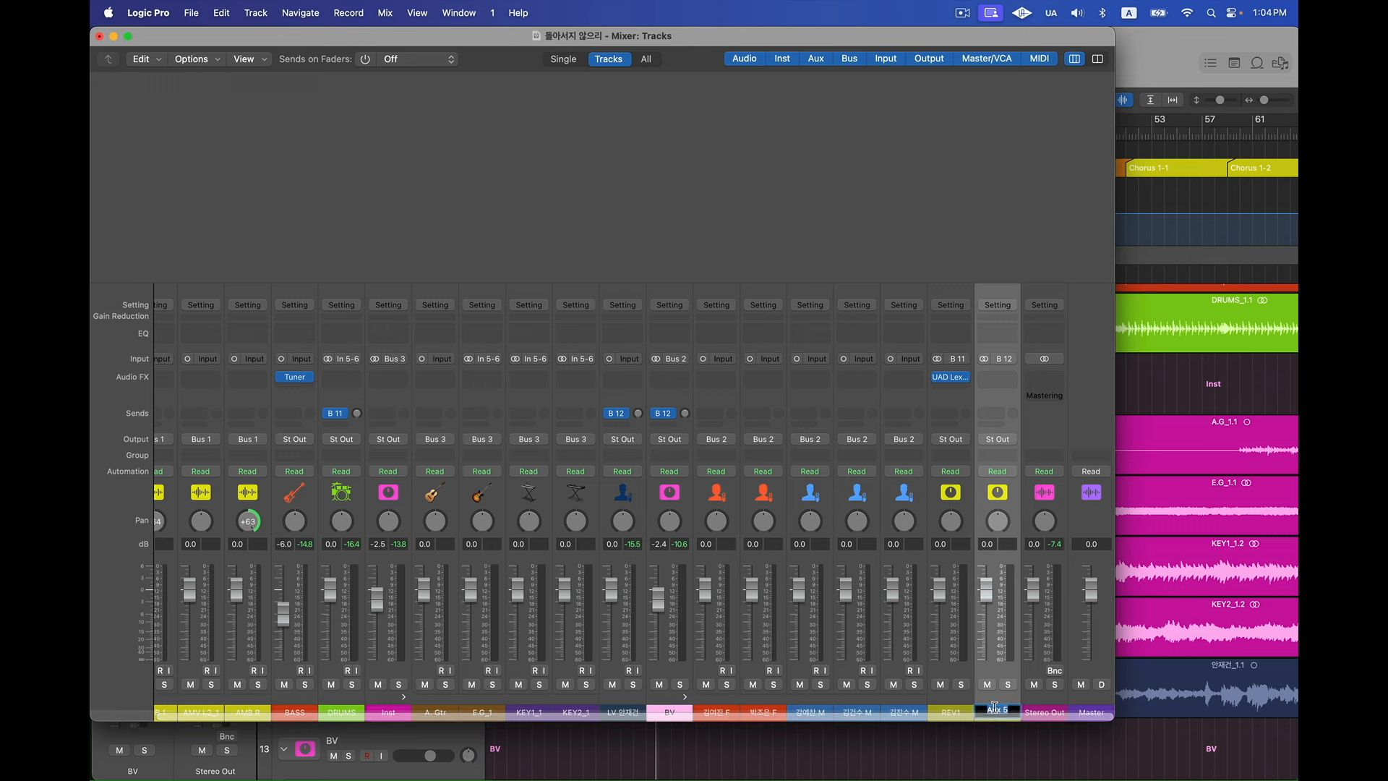
text(REV2)
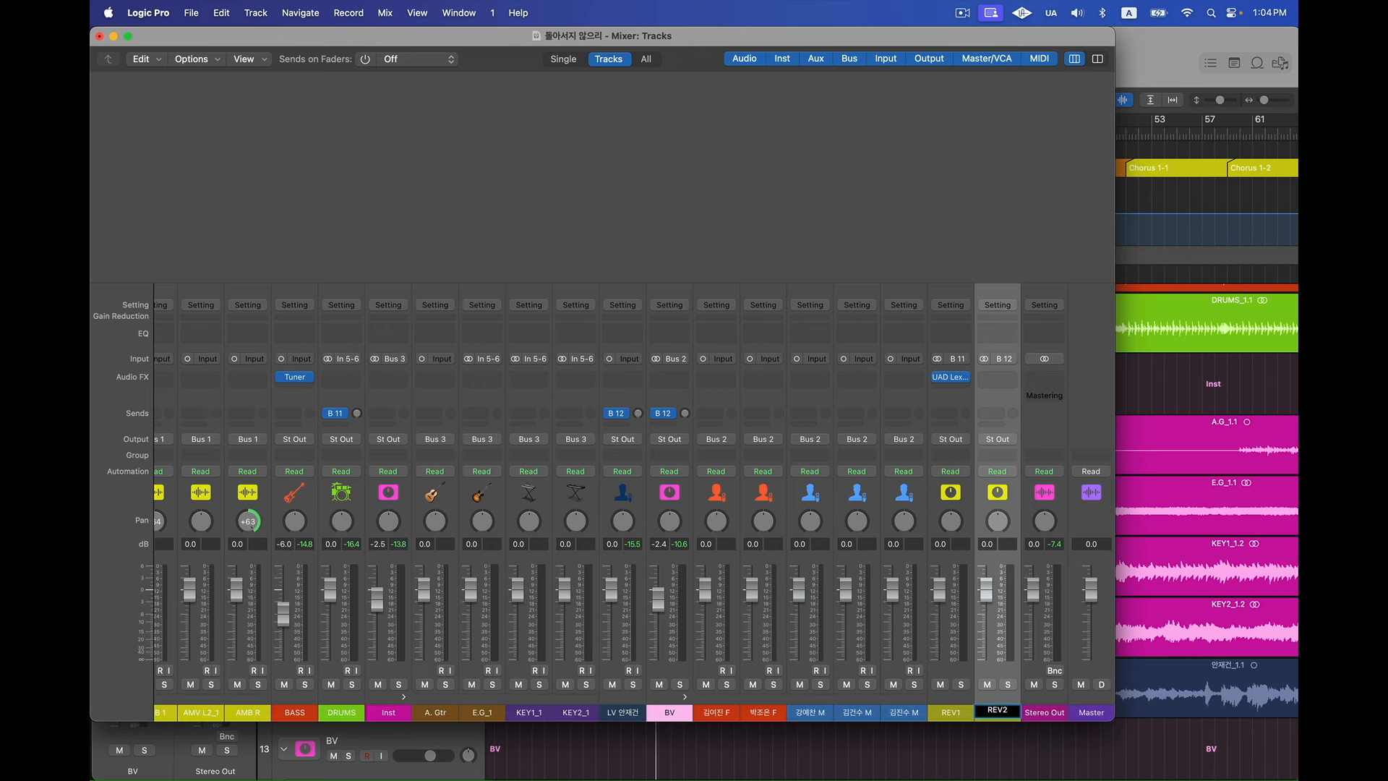
key(Return)
Step: Insert the stereo UADx Pure Plate Reverb from the Universal Audio (UADx) plug-ins on the REV2 channel
click(1011, 377)
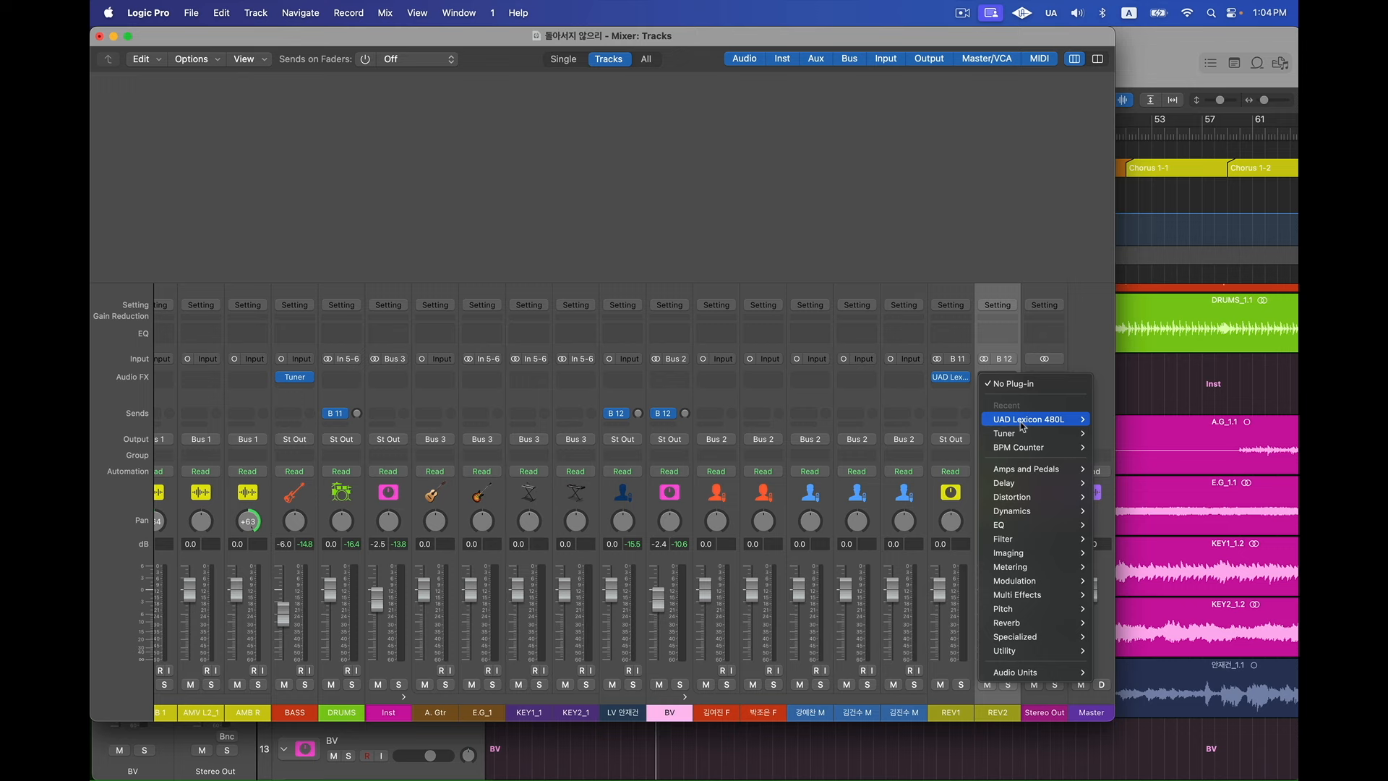
mouse_move(1015, 672)
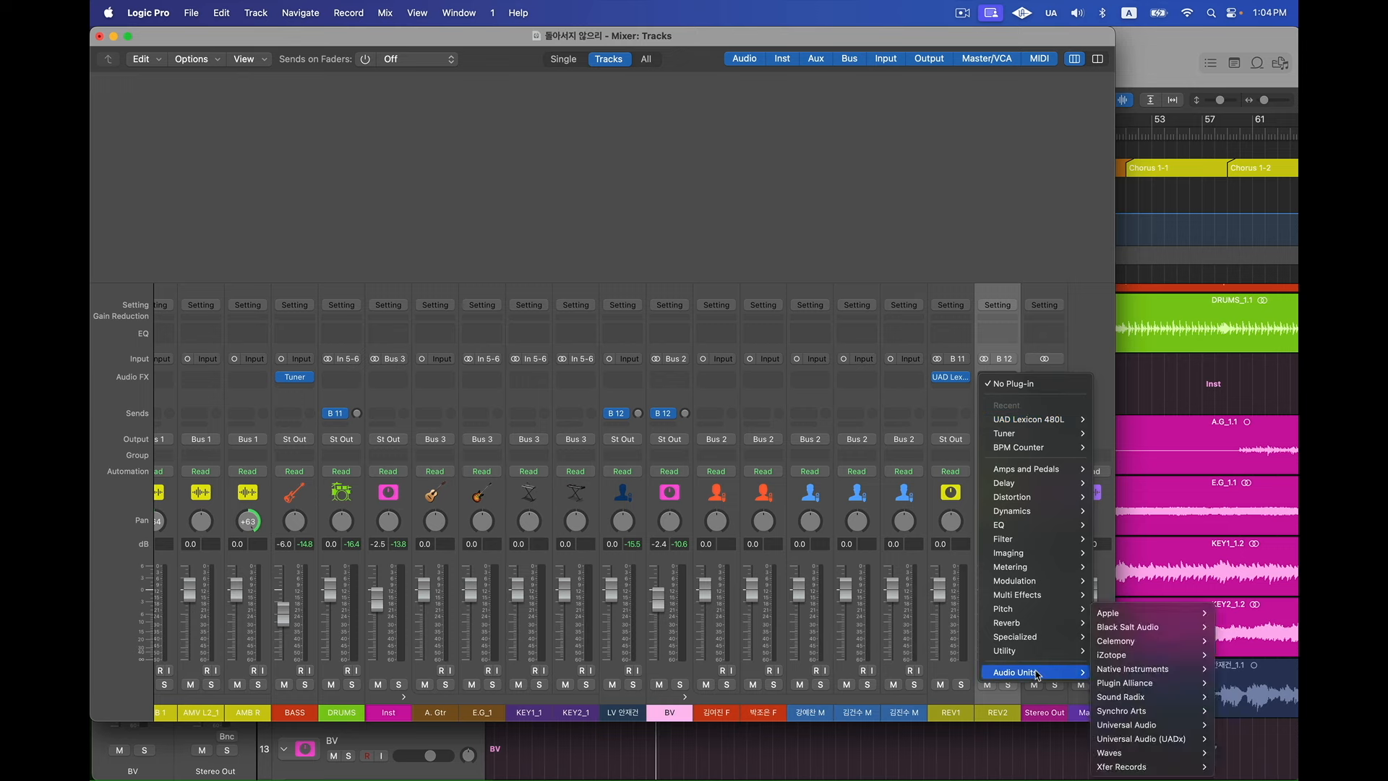
mouse_move(1130, 770)
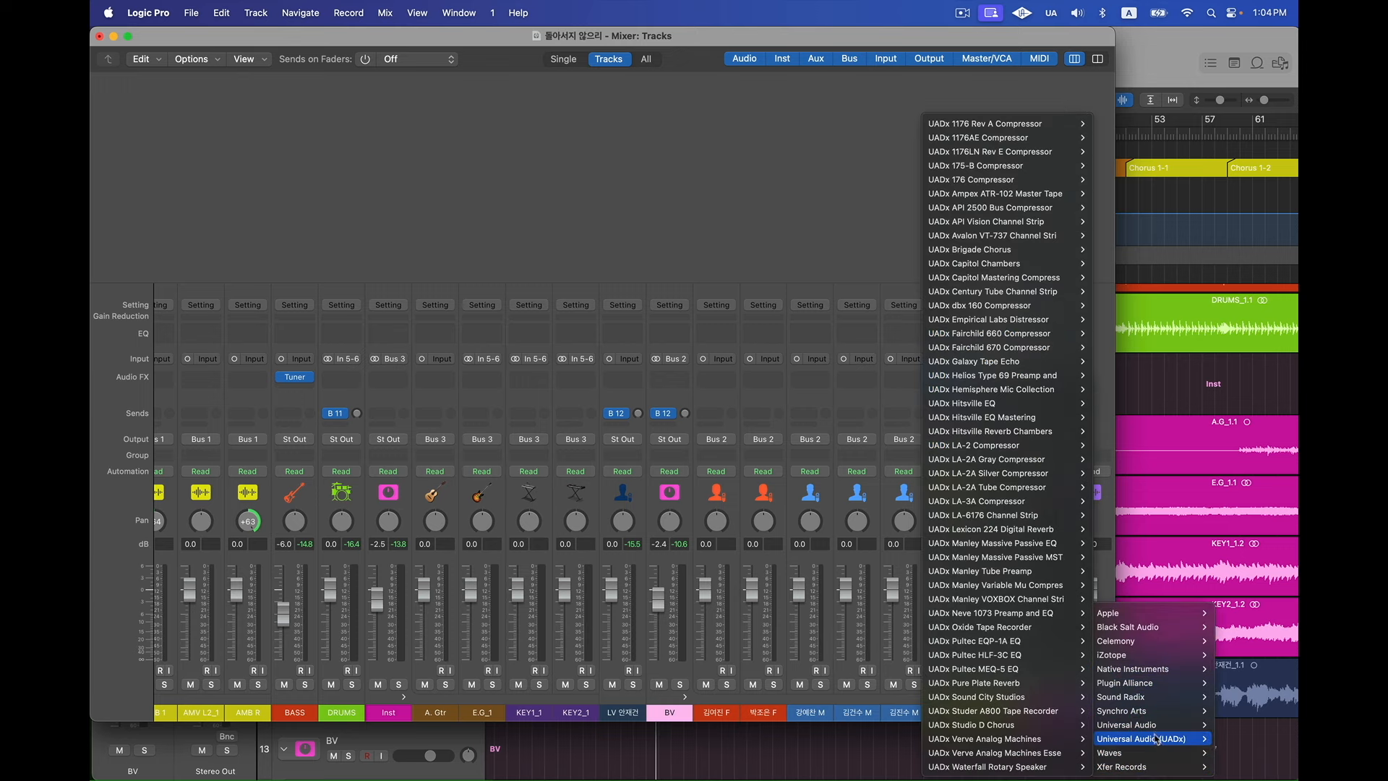
mouse_move(1157, 705)
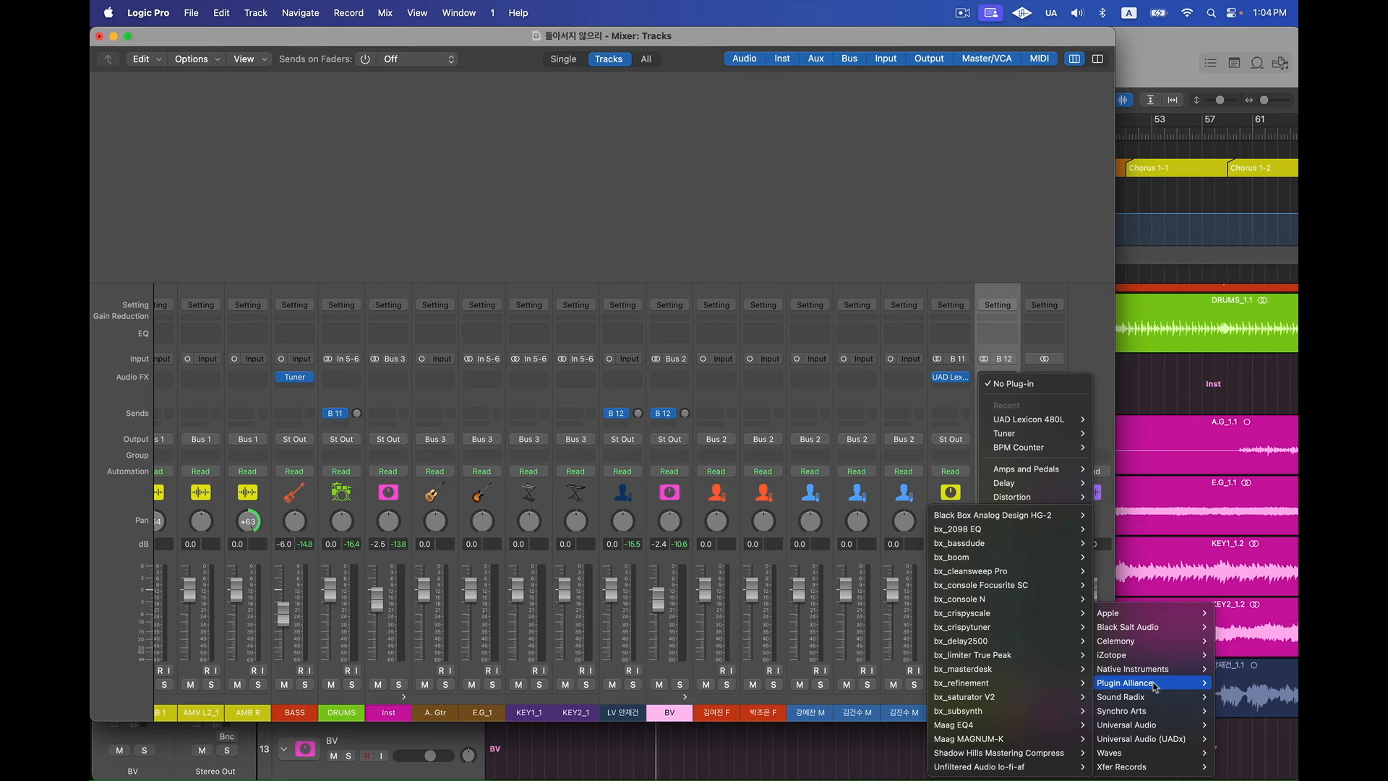
mouse_move(1156, 738)
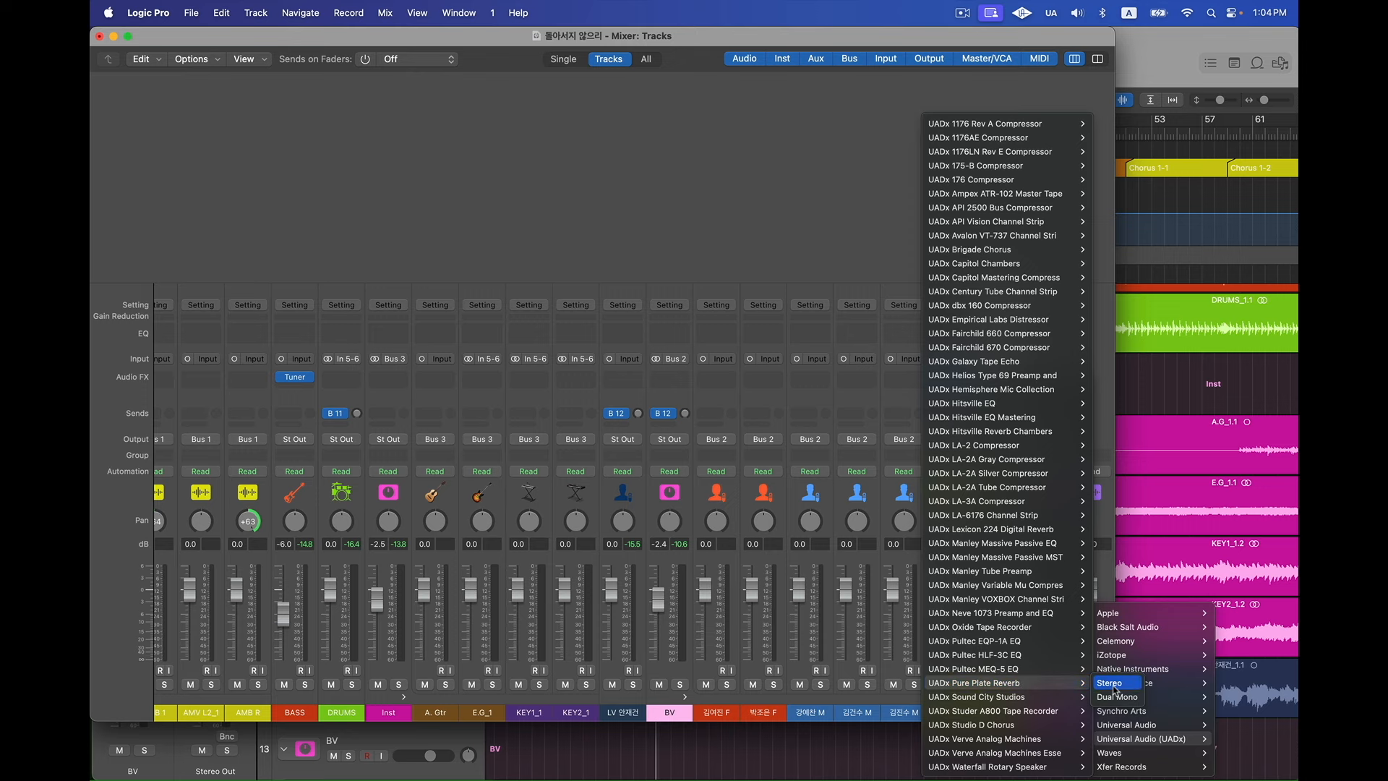
click(1114, 687)
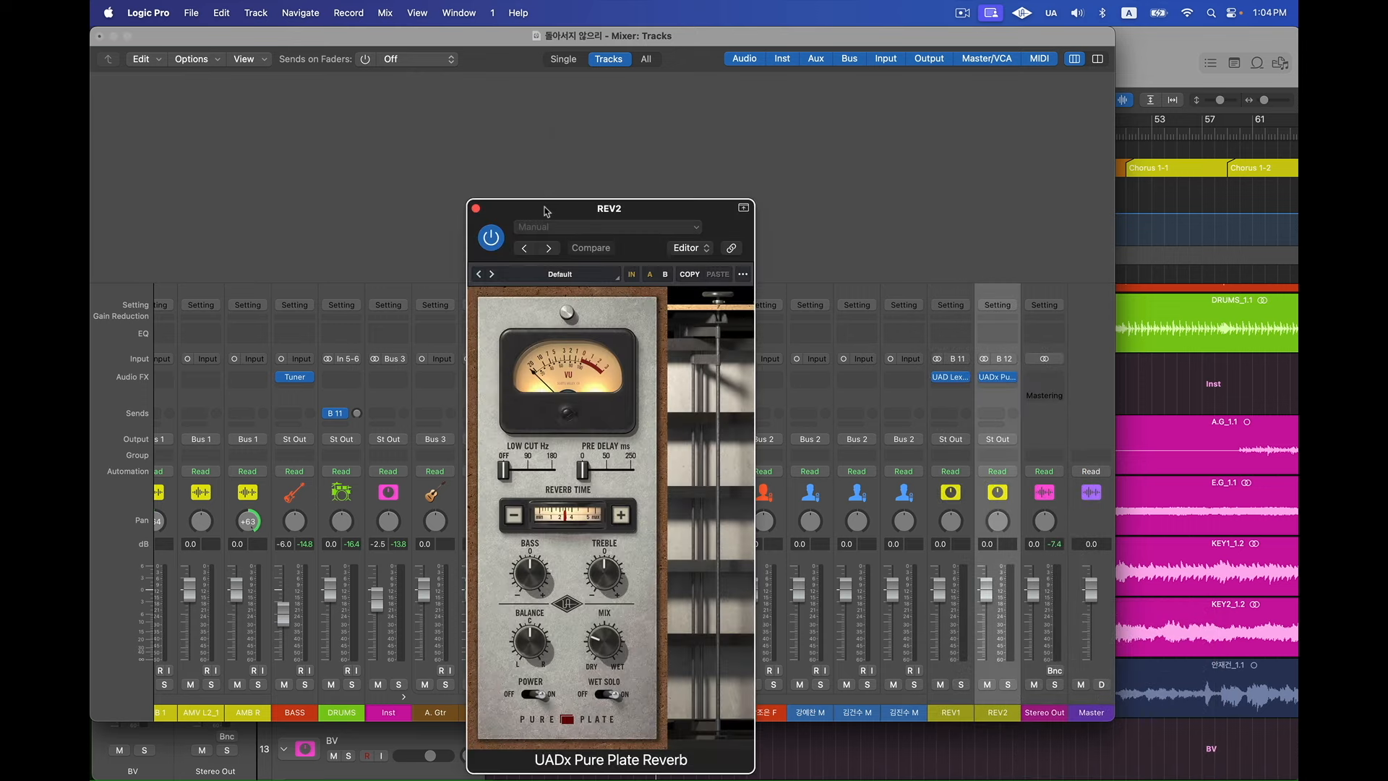
Step: Shape the Pure Plate Reverb with a shorter reverb time, less bass, more treble, a small pre-delay and a 180 Hz low cut
drag(544, 208, 641, 108)
click(572, 110)
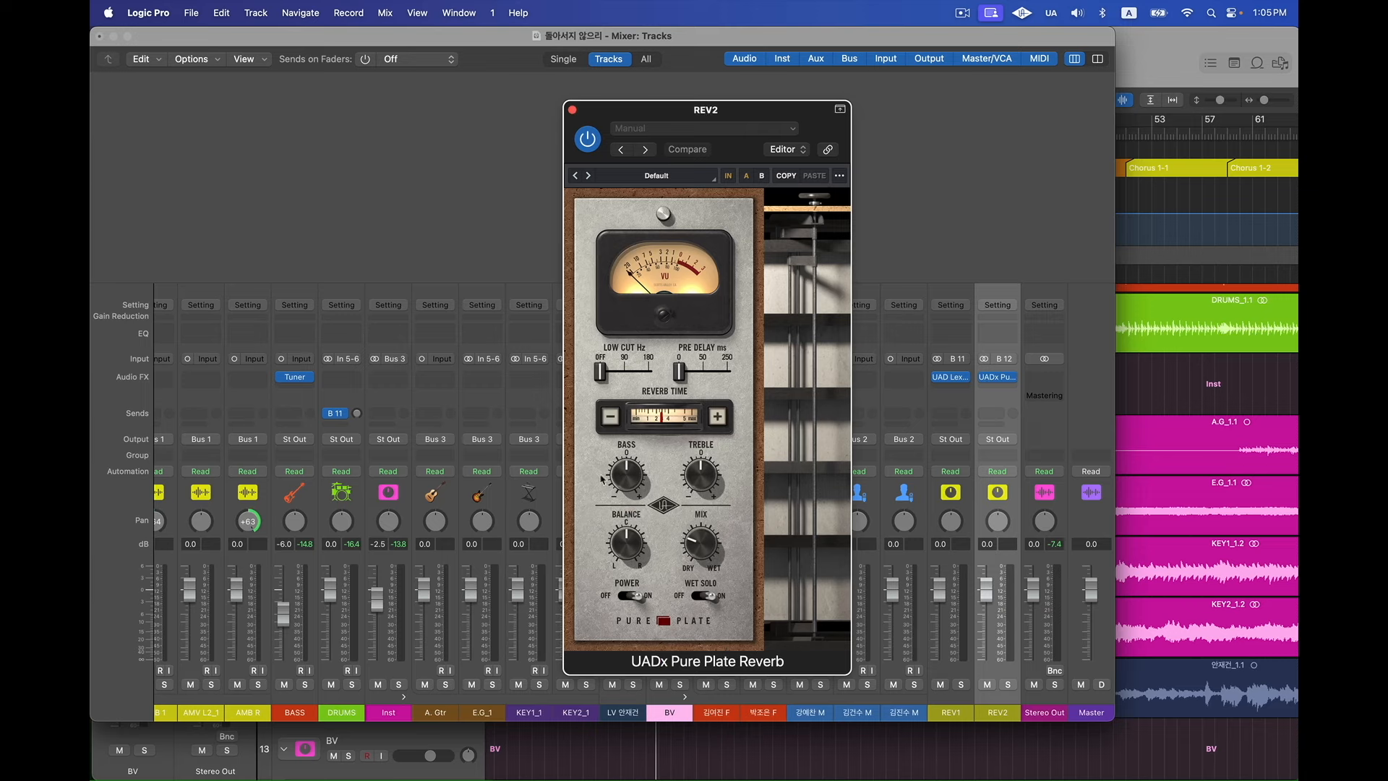
drag(662, 425, 652, 424)
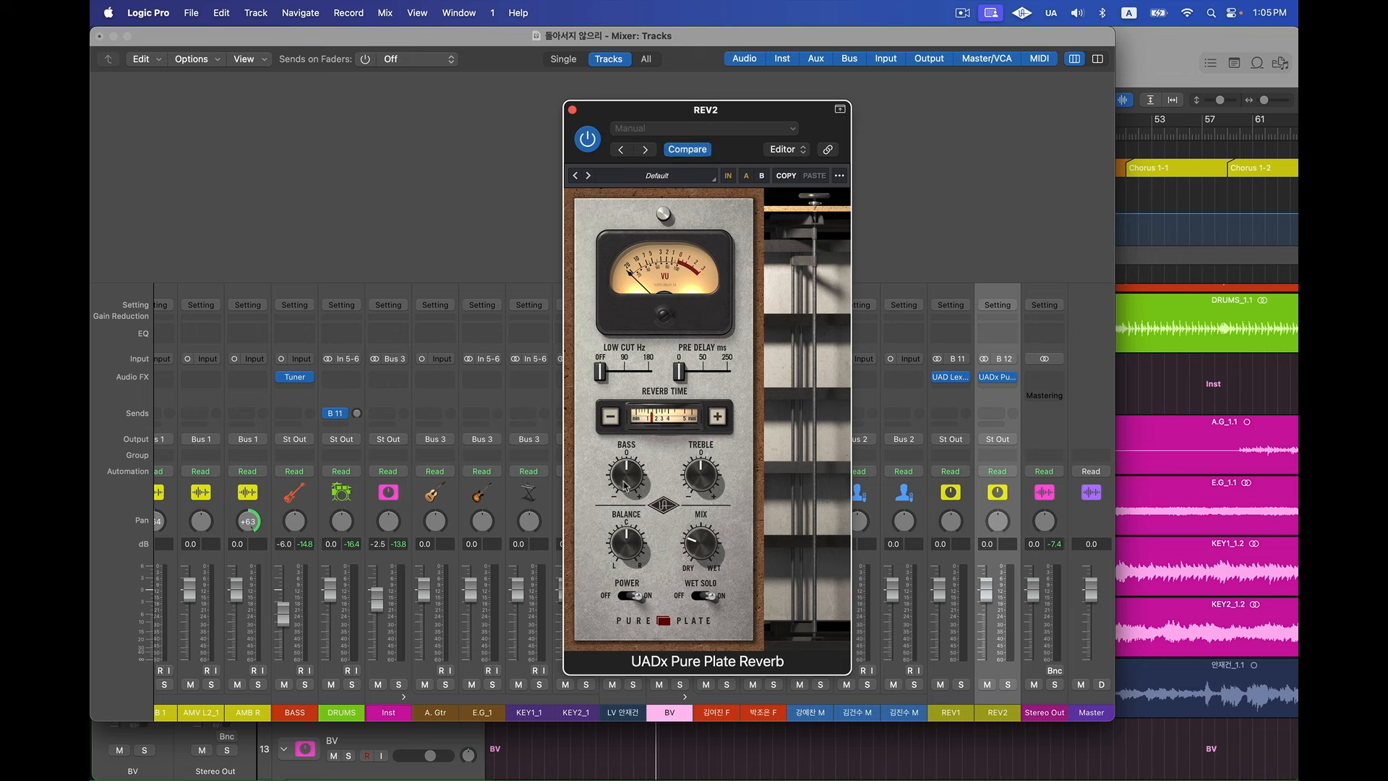
drag(703, 485, 707, 473)
drag(683, 370, 686, 373)
drag(600, 371, 650, 373)
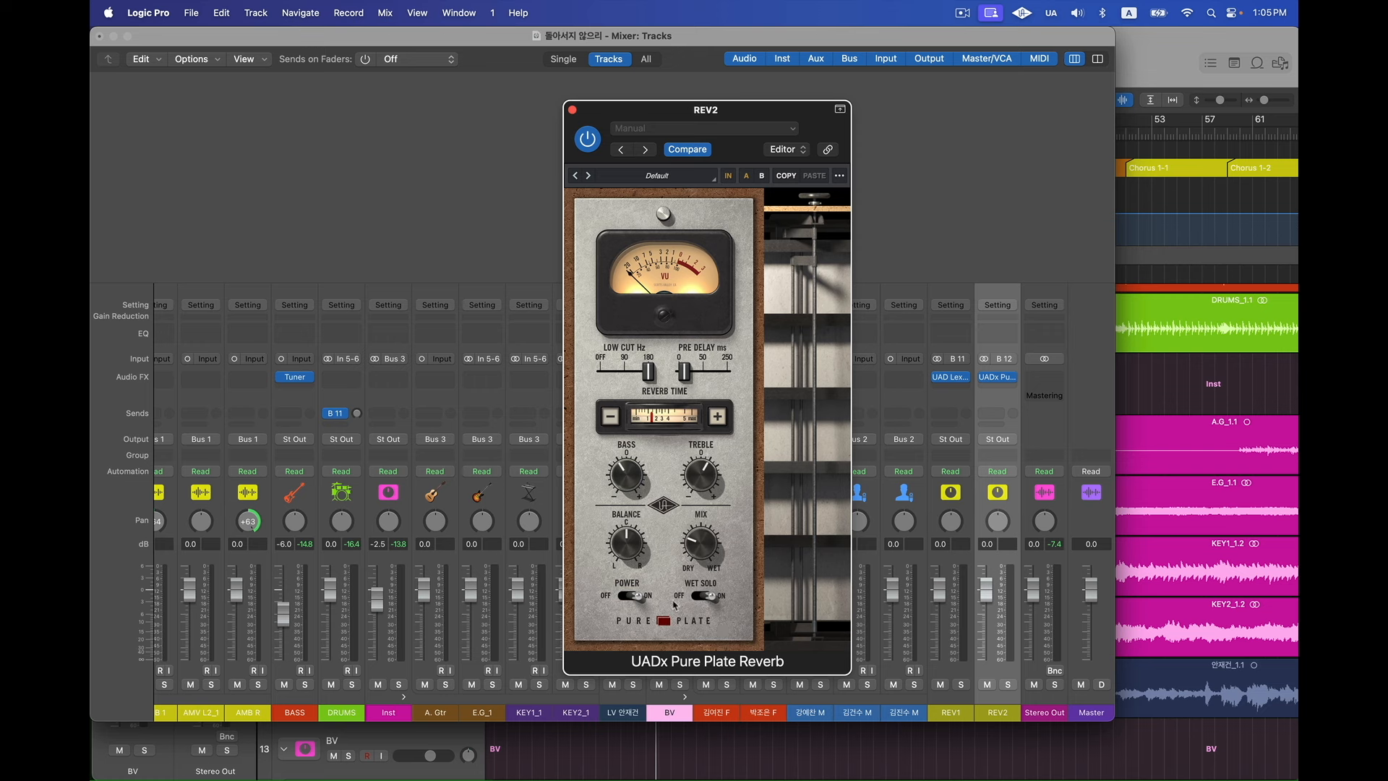
click(572, 110)
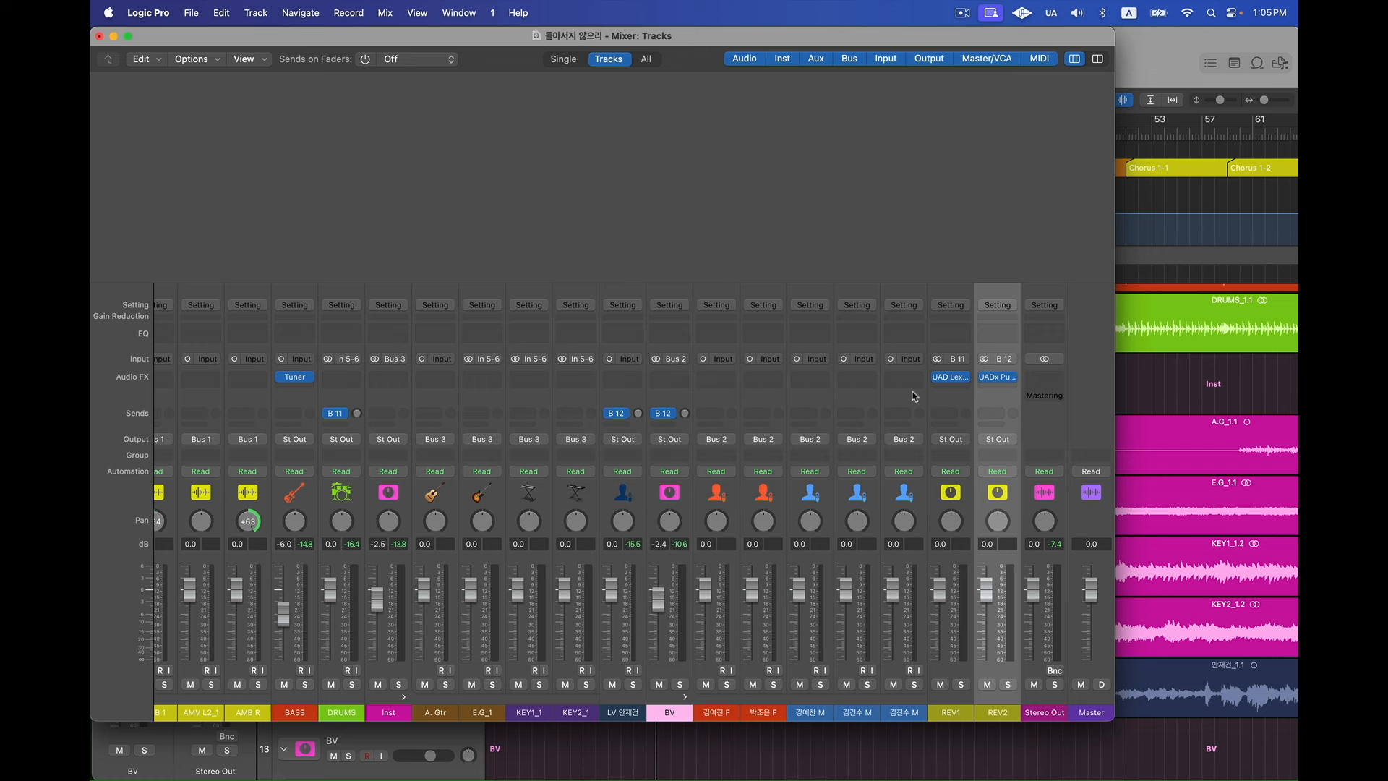
Step: Free the slot above the Pure Plate Reverb on REV2 and insert a Channel EQ there
drag(994, 377, 996, 388)
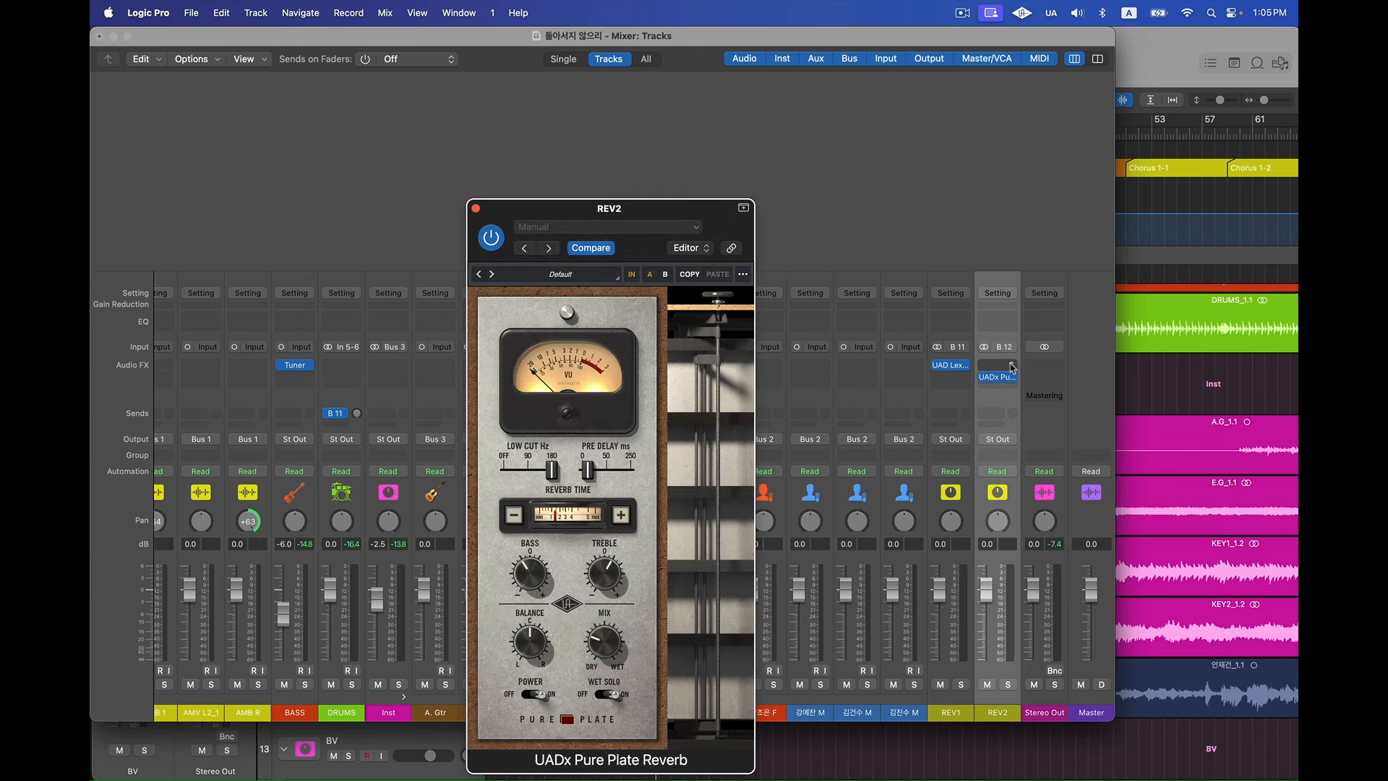
click(1011, 364)
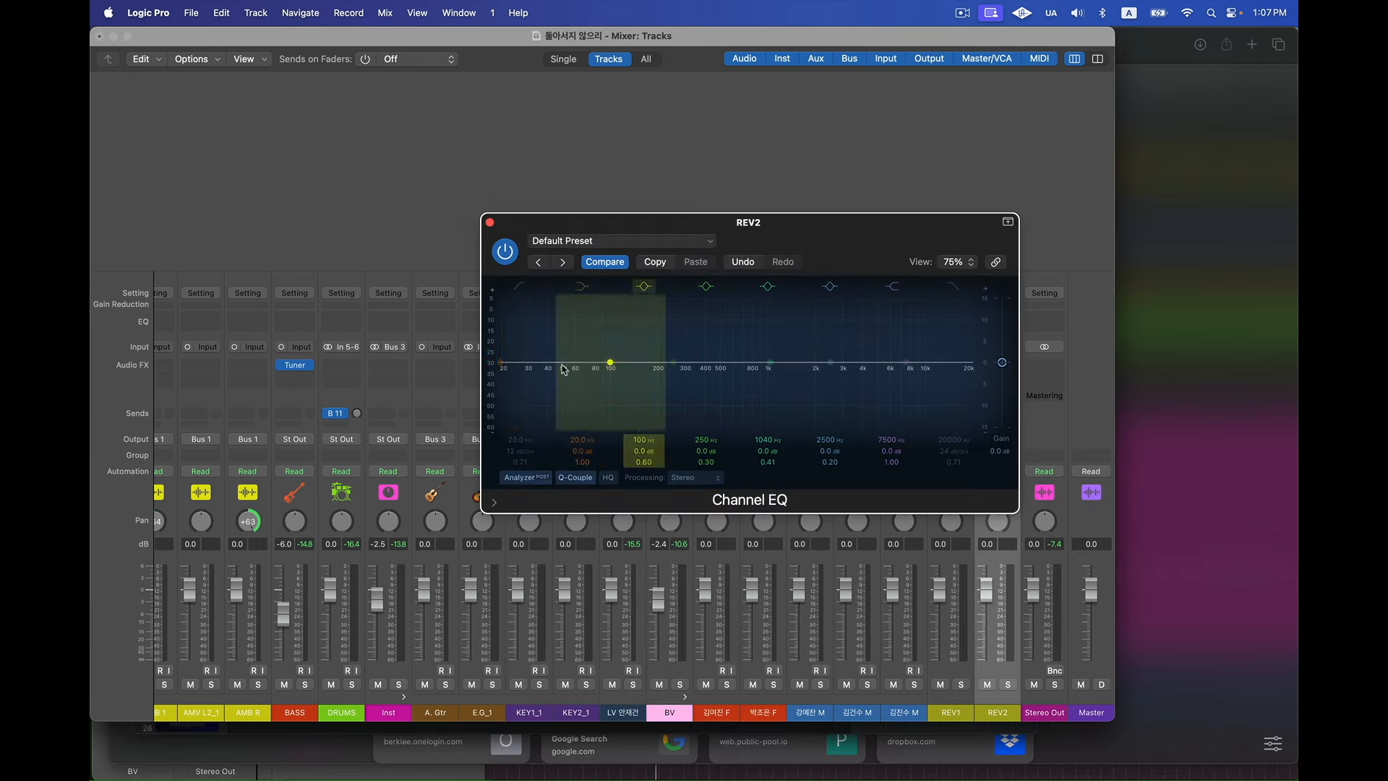
Step: Set a 600 Hz low cut and a 2.5 dB dip at 1120 Hz with Q 0.67 in the REV2 Channel EQ
click(519, 286)
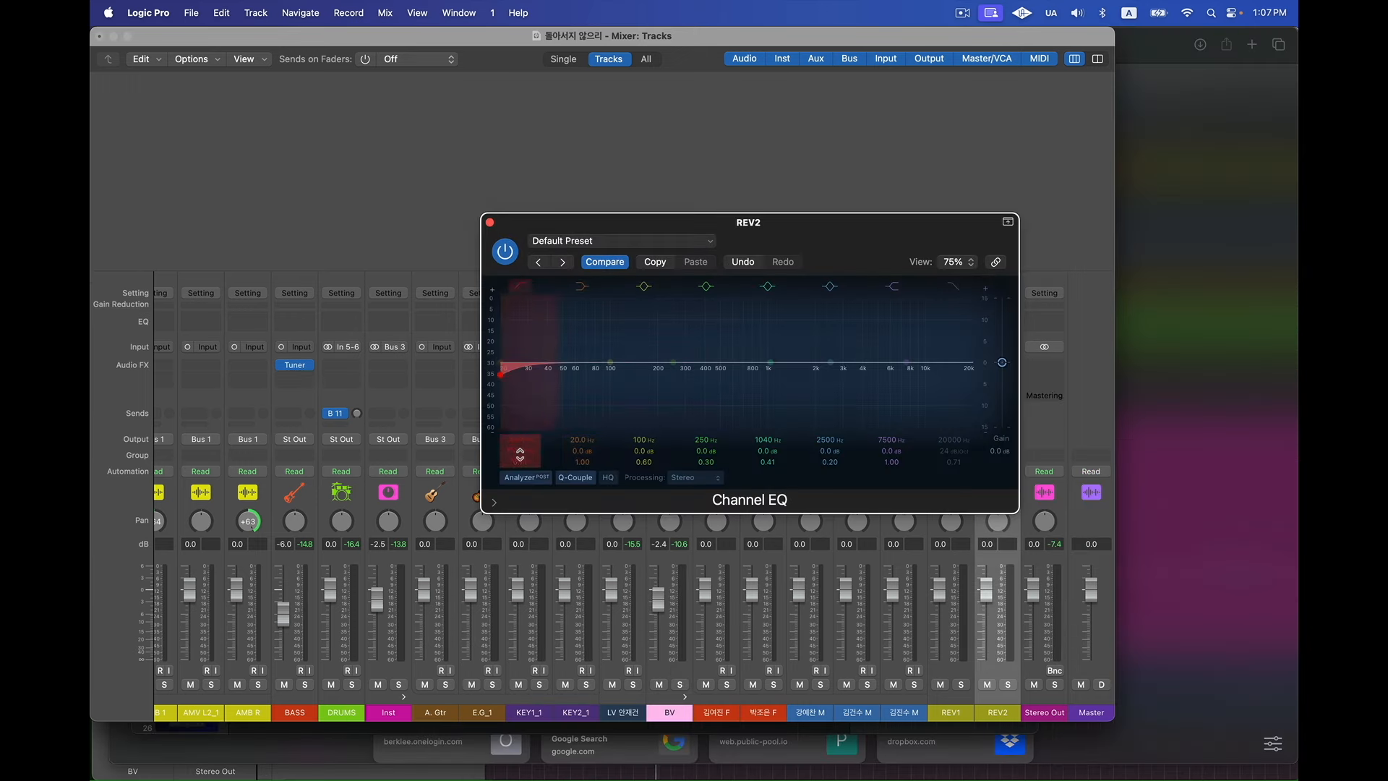
double_click(515, 441)
text(800)
key(Return)
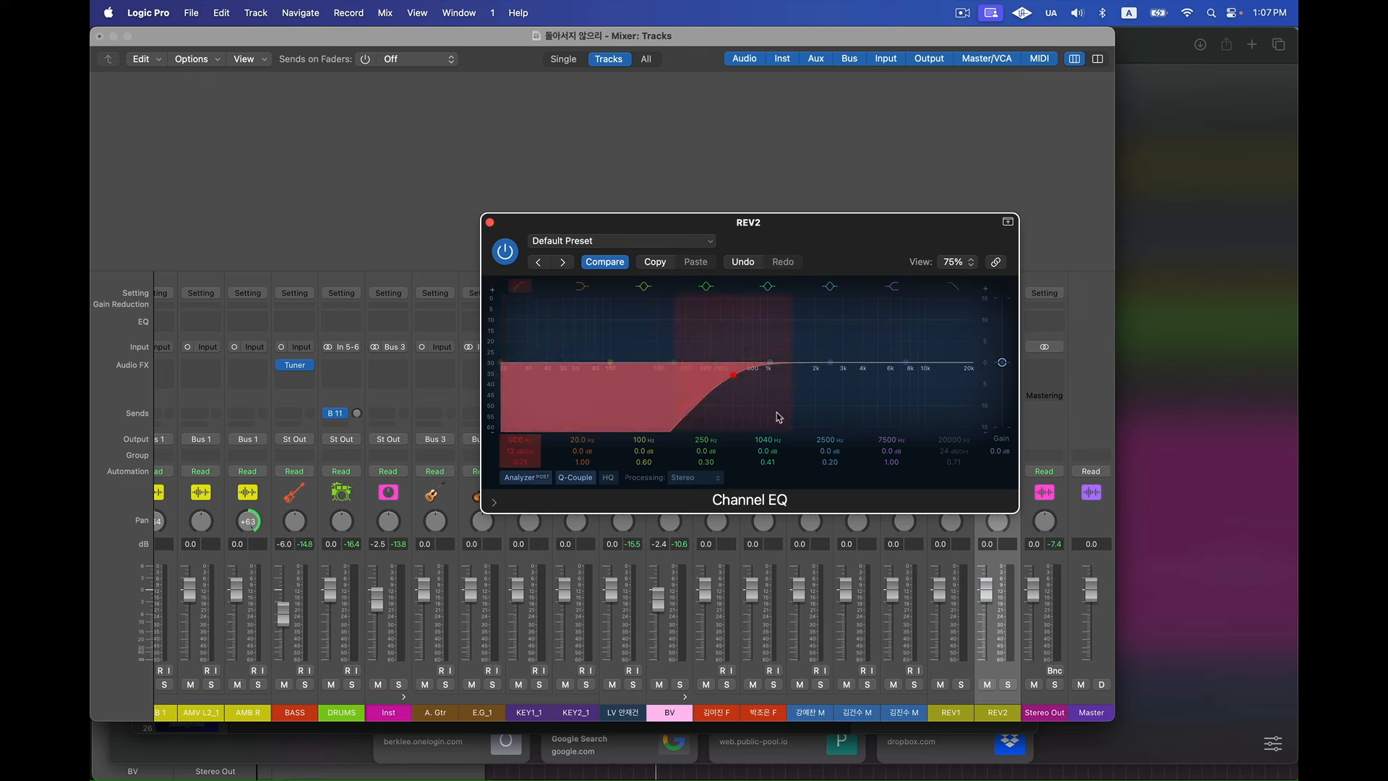
drag(768, 363, 776, 372)
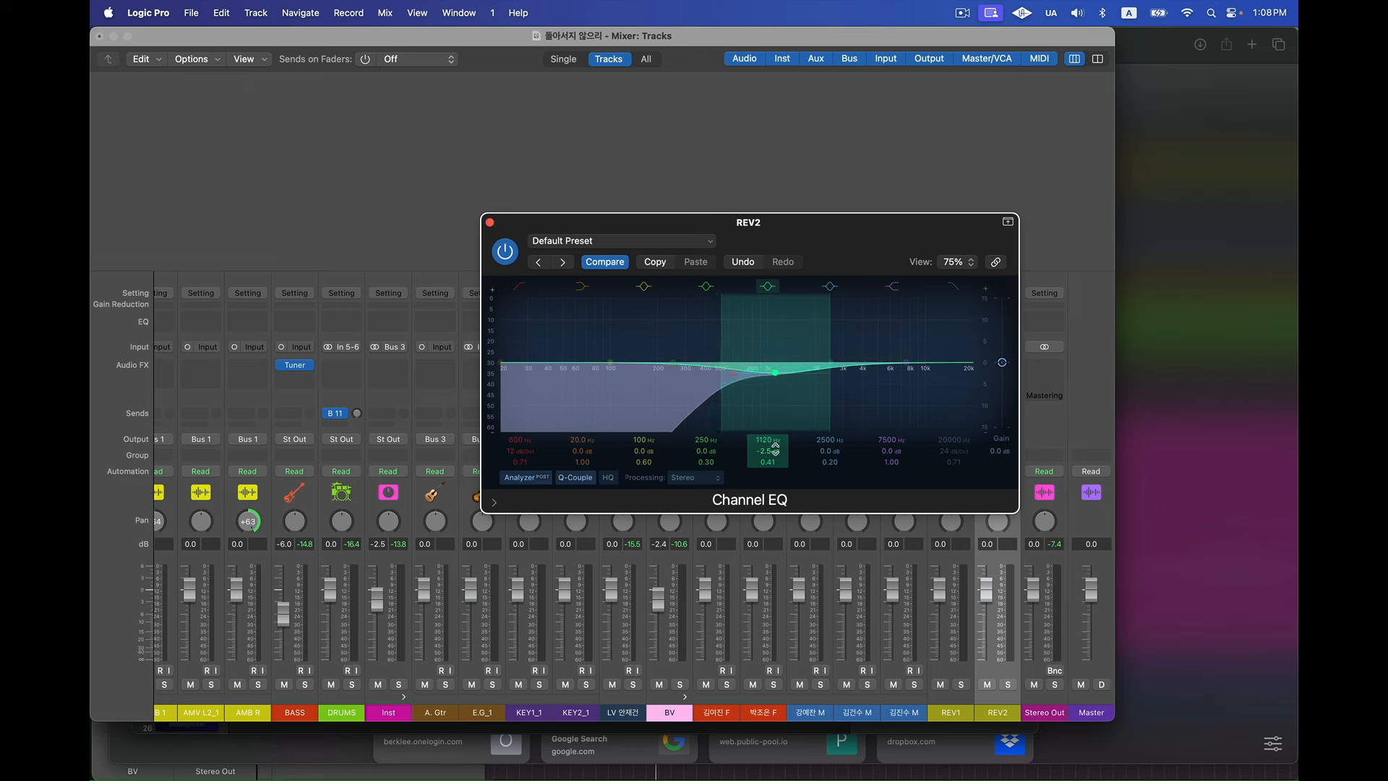
text(0.67)
key(Return)
Step: Enable the high cut band of the REV2 Channel EQ and set it to 10000 Hz
key(super+1)
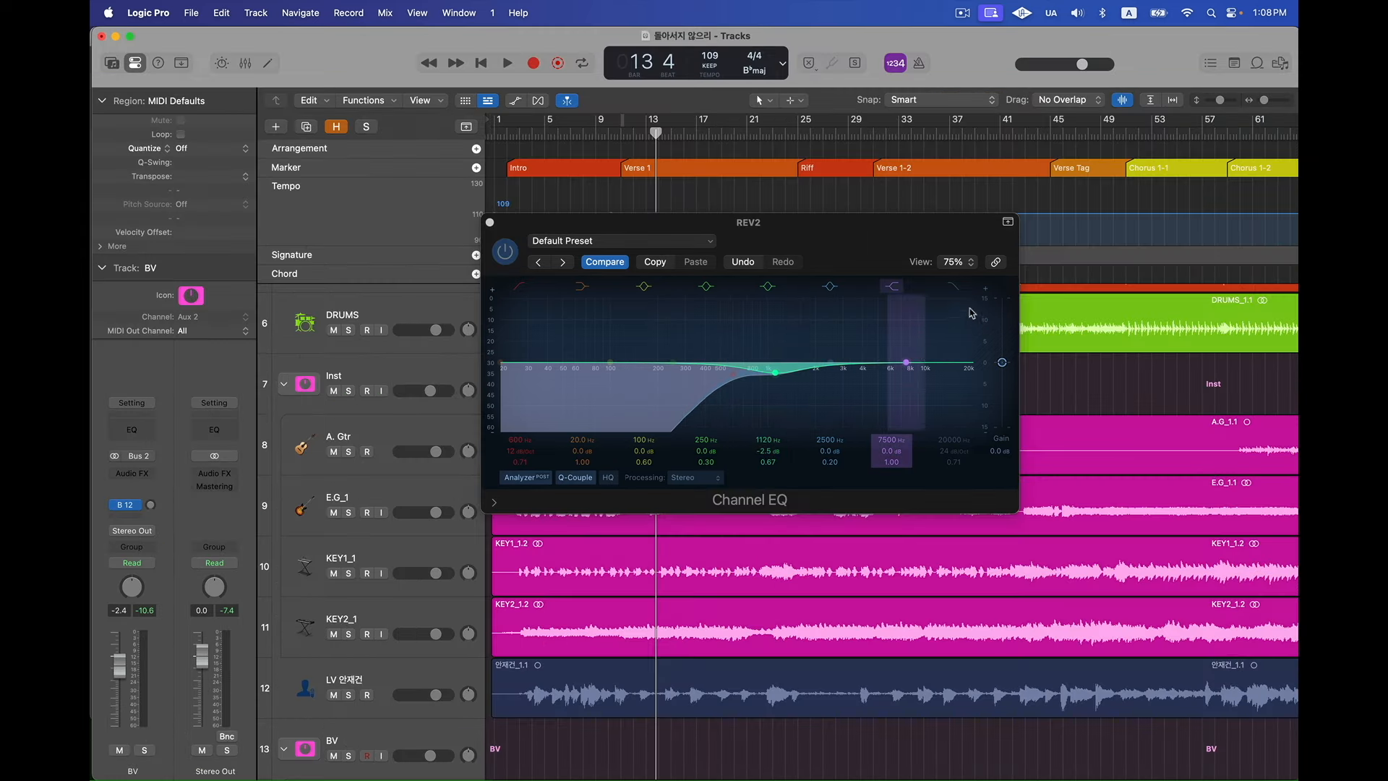
click(954, 287)
text(10)
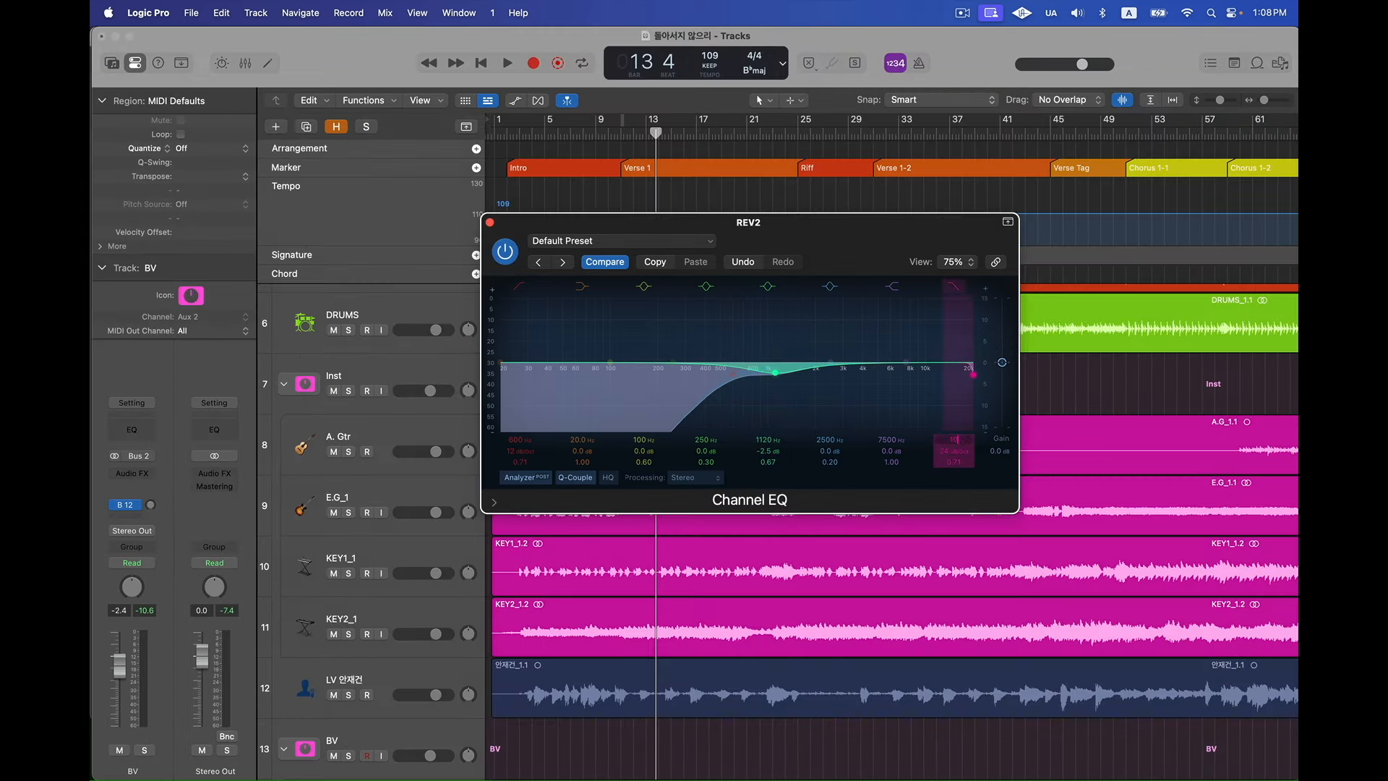
text(000)
key(Return)
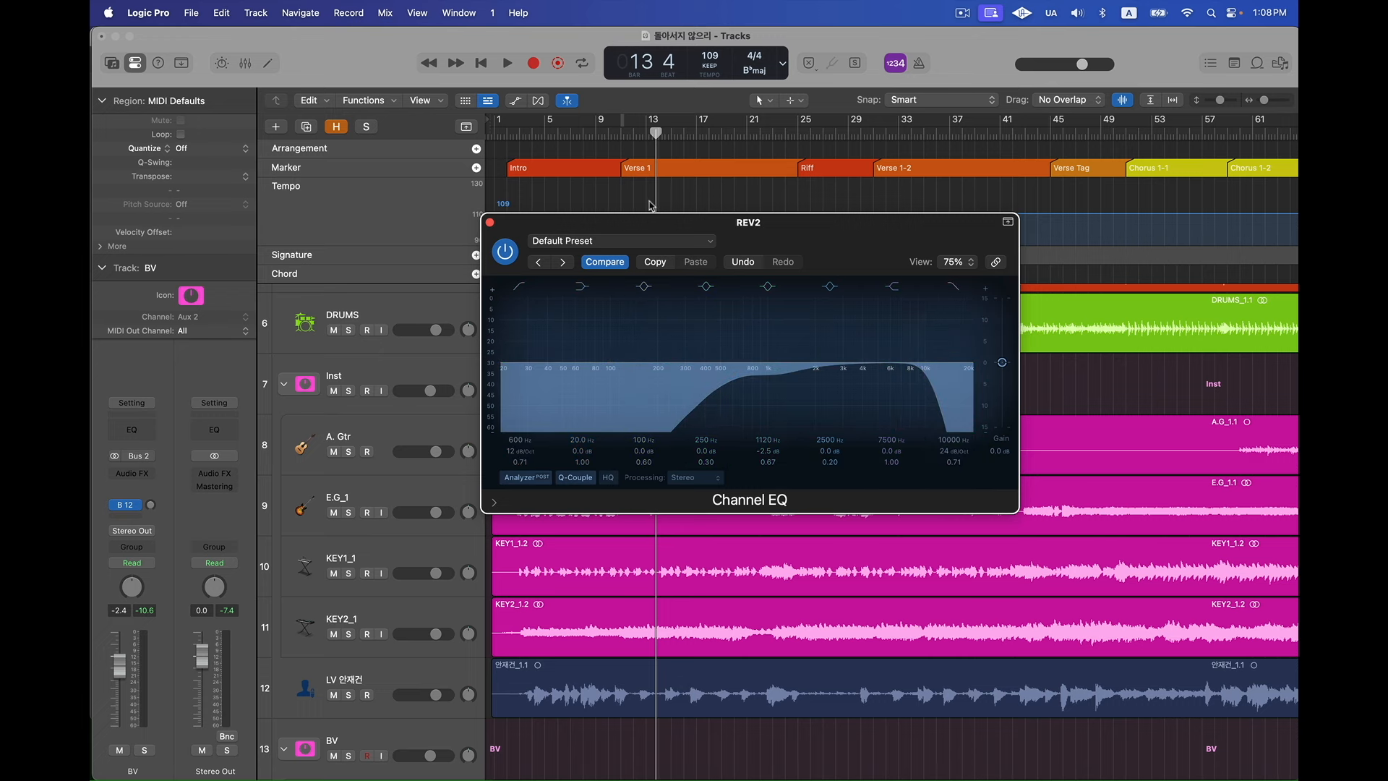
Step: Close the REV2 Channel EQ and move the playhead to bar 2 at the start of the Intro
drag(501, 226, 528, 225)
click(516, 222)
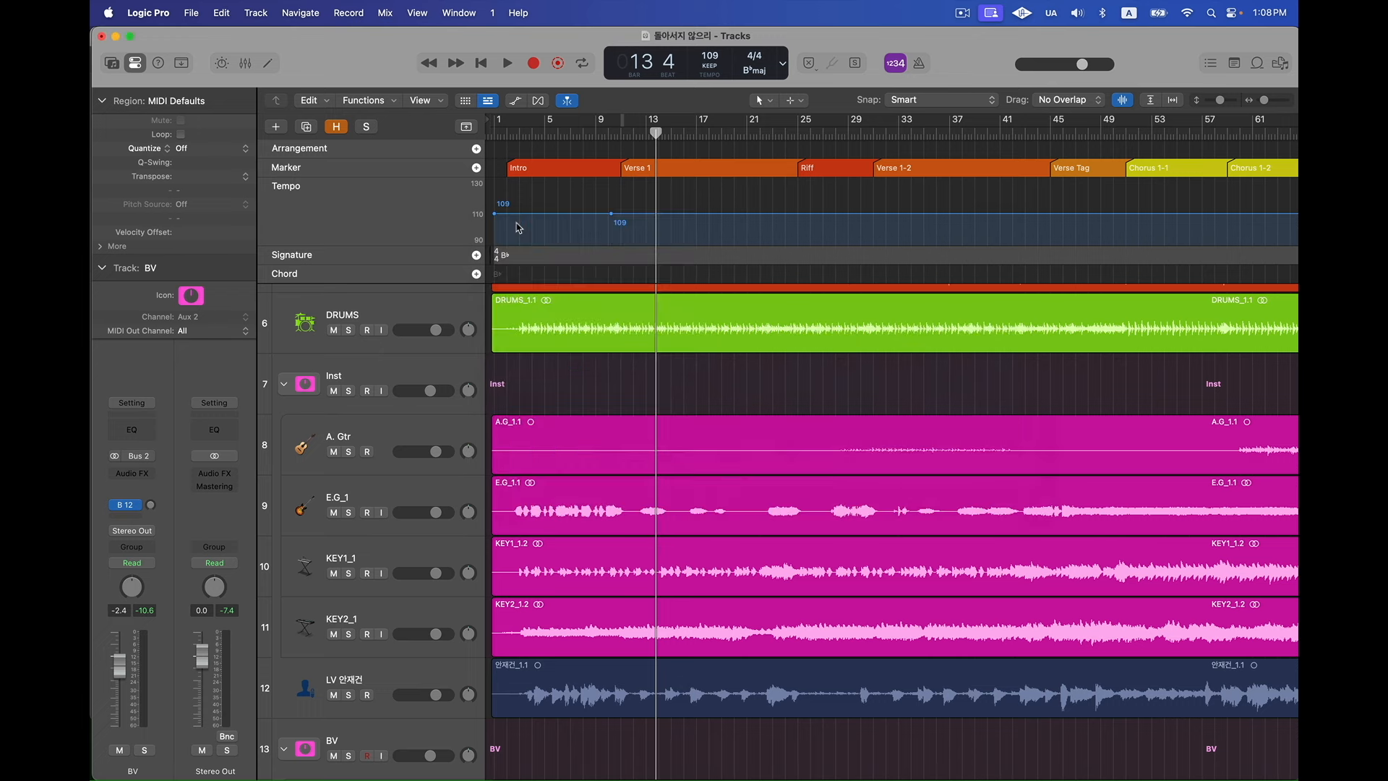
click(508, 135)
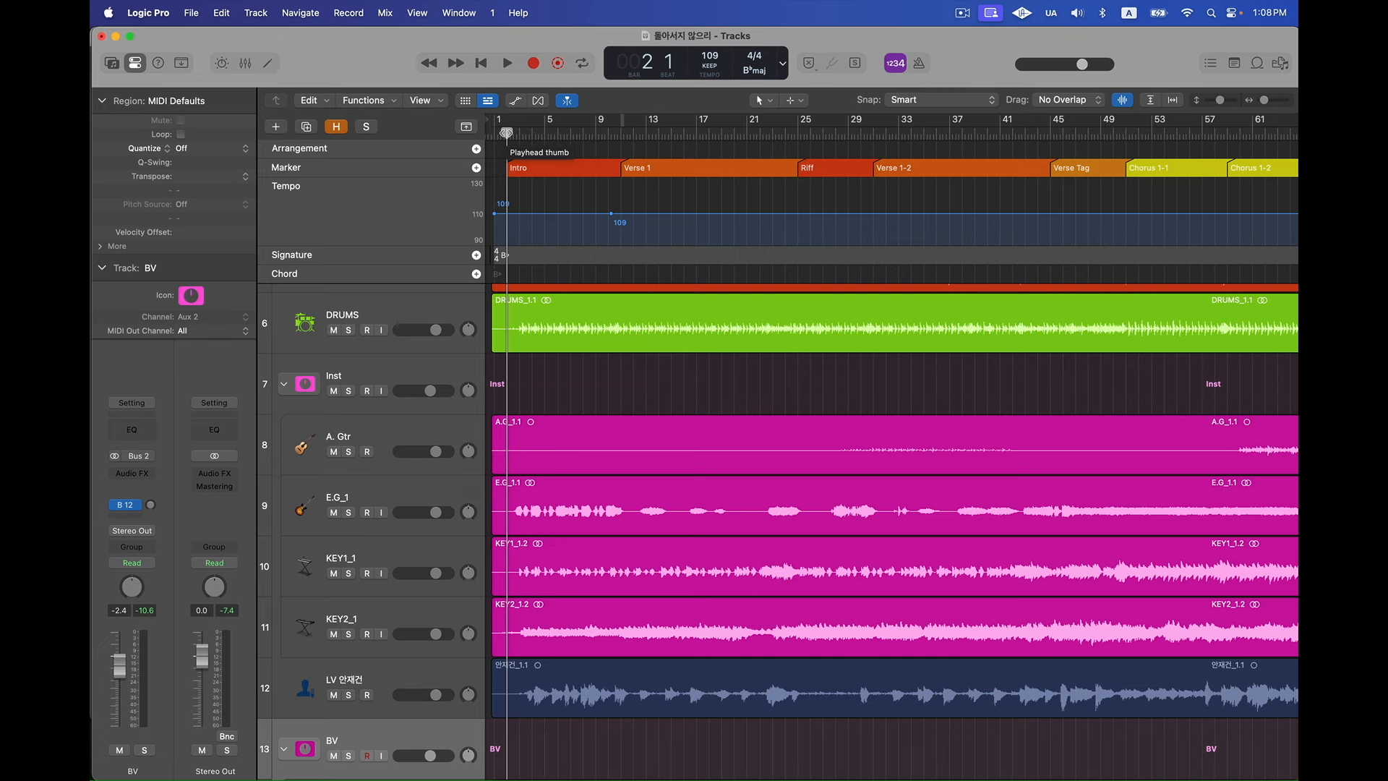
Step: Add a Bus 13 send to the E.G_1, lead vocal (LV) and BV channels together in the Mixer
key(super+2)
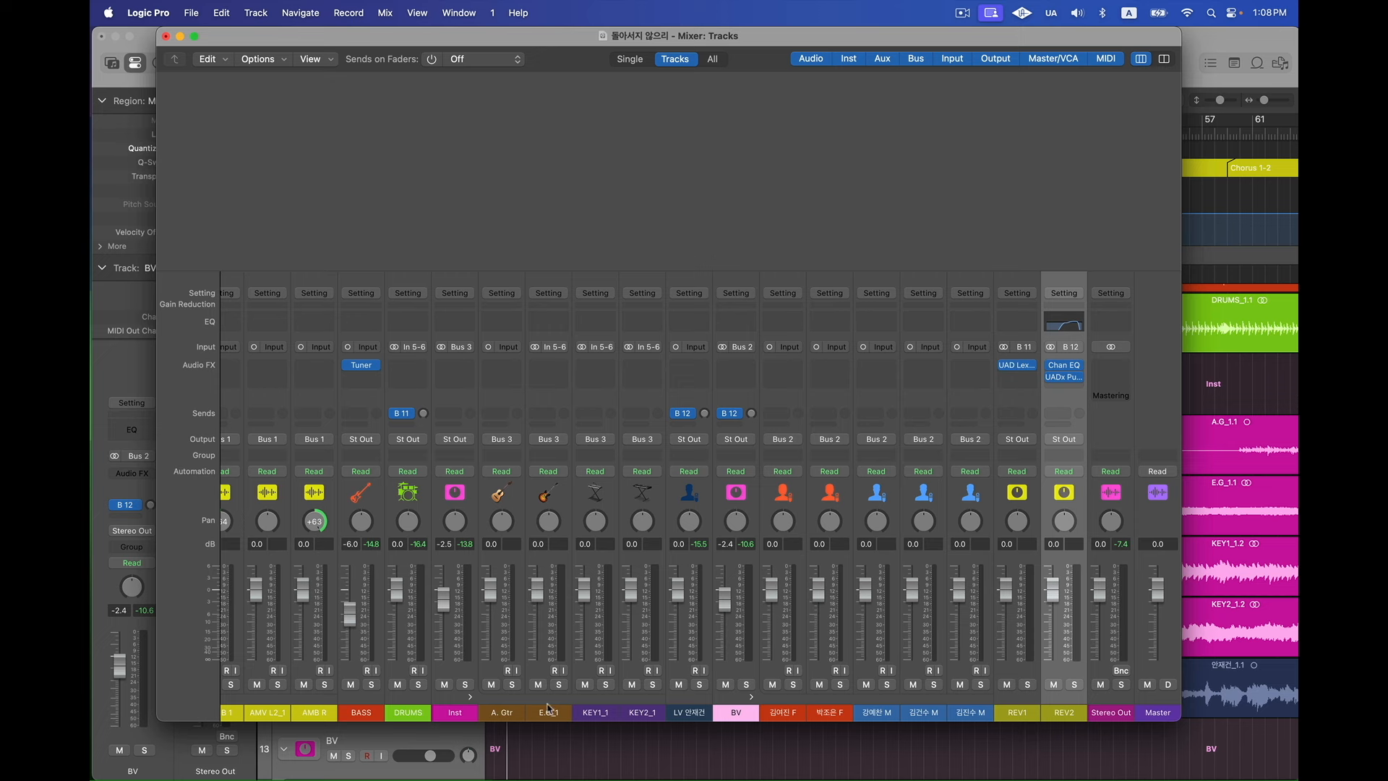
click(538, 680)
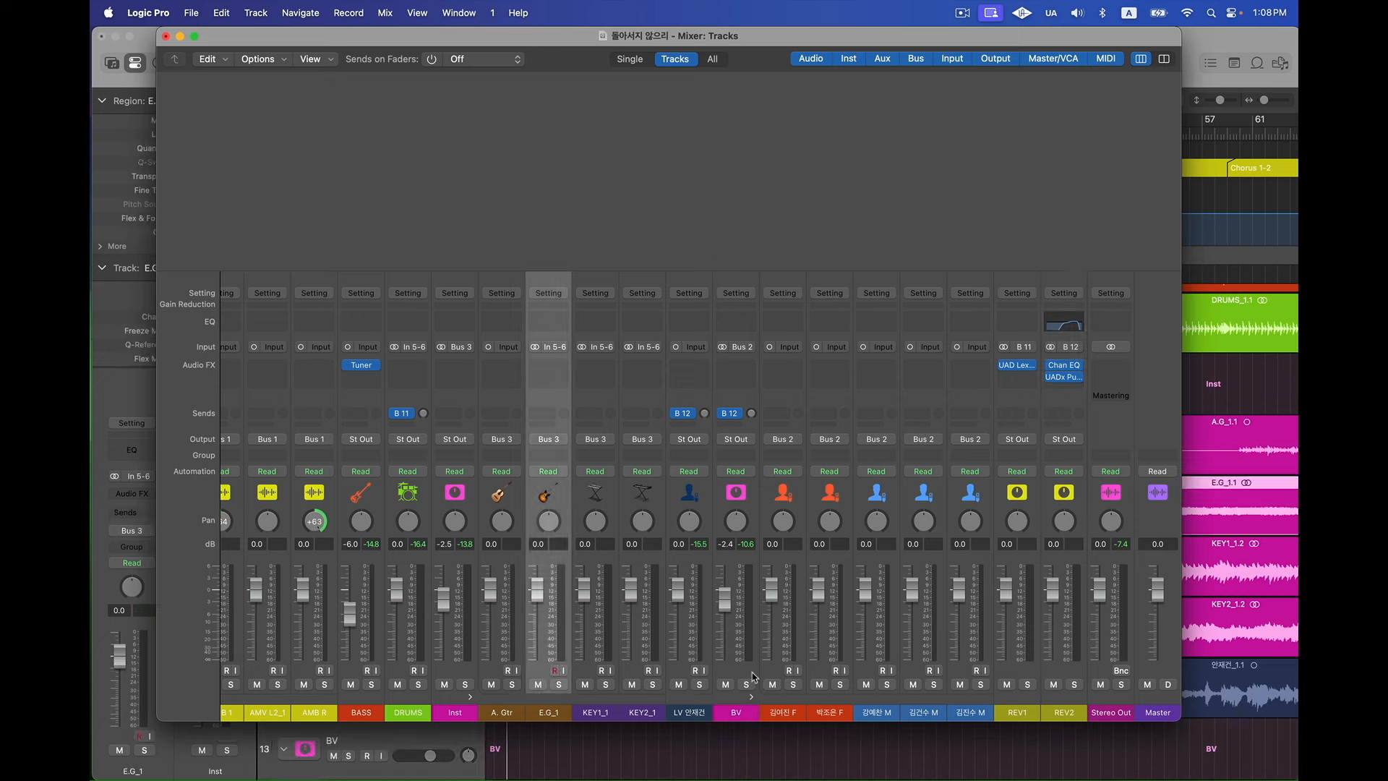
shift+click(688, 674)
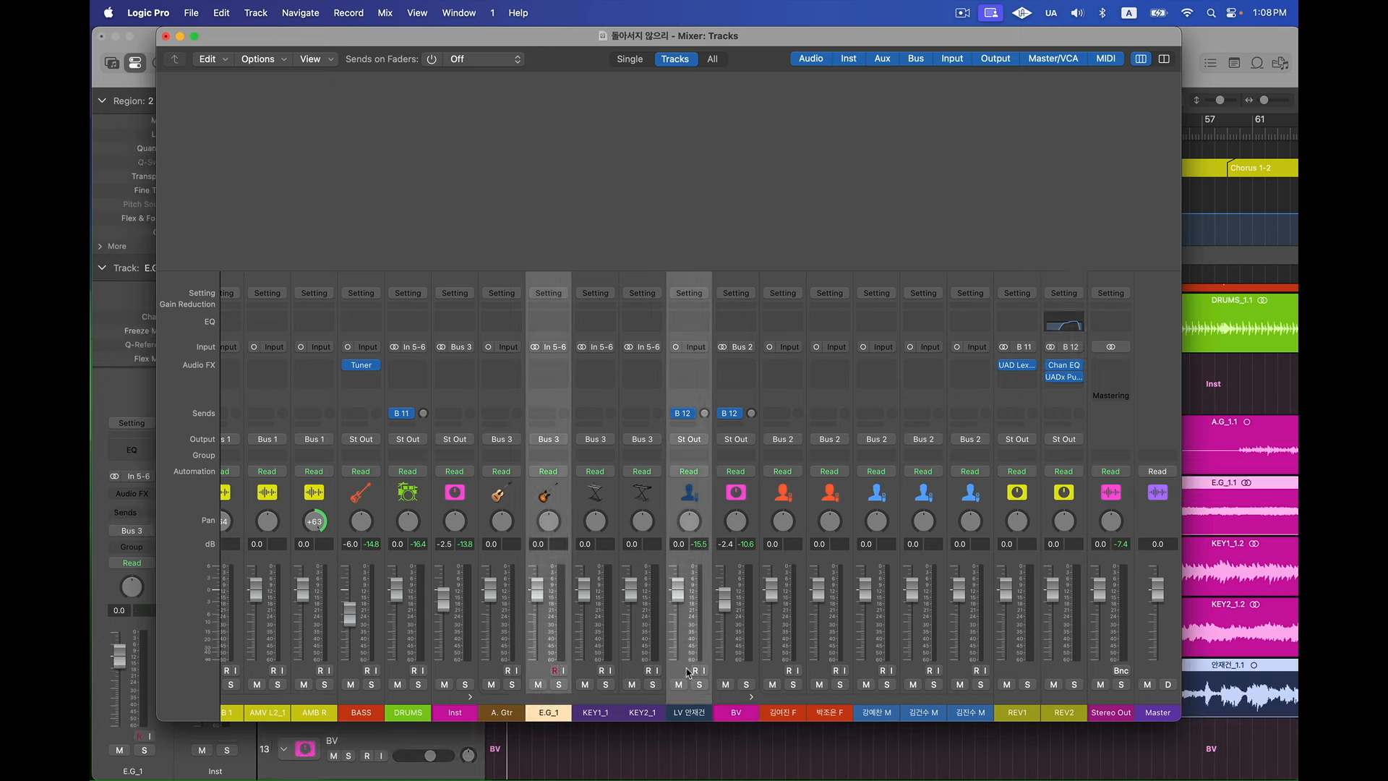
shift+click(740, 661)
click(552, 424)
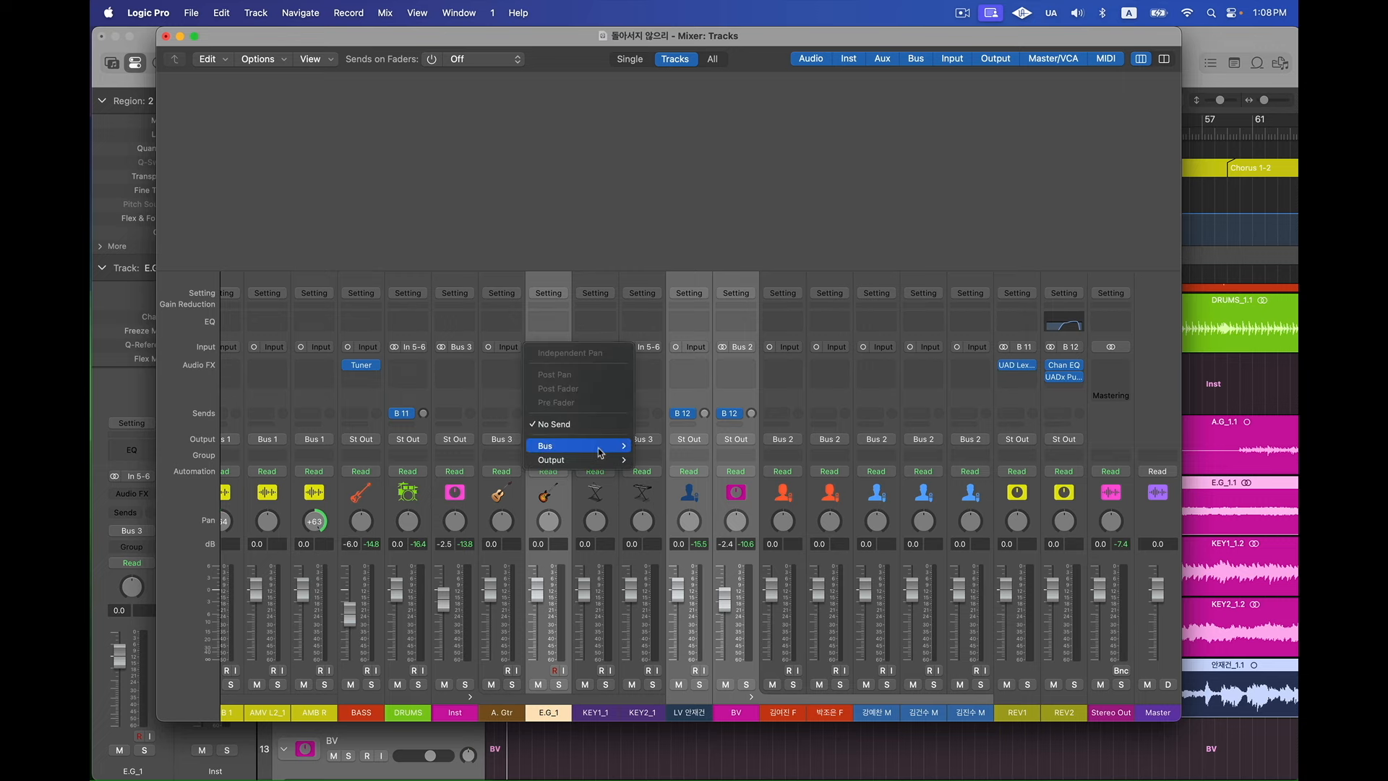
mouse_move(603, 450)
click(700, 397)
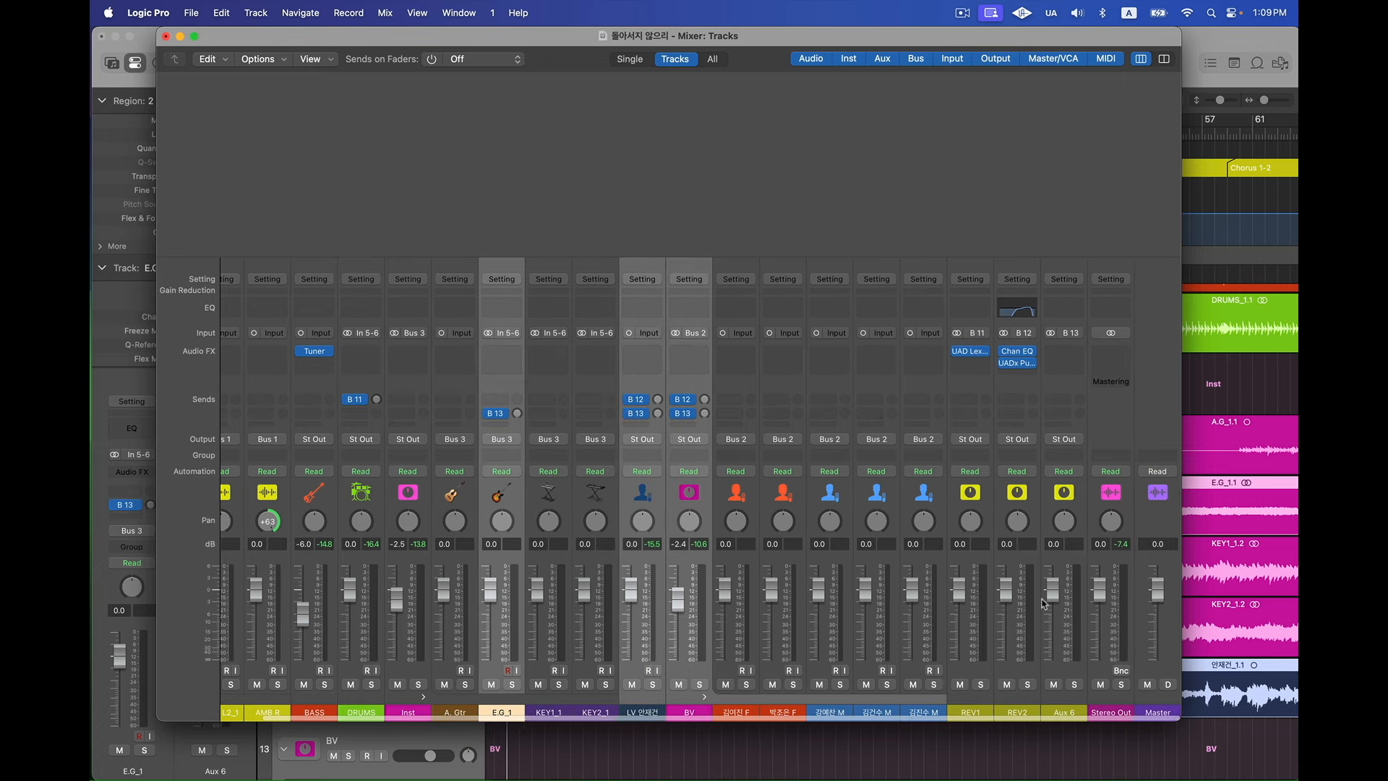
Step: Rename the new aux channel fed by Bus 13 as DLY1
double_click(1055, 708)
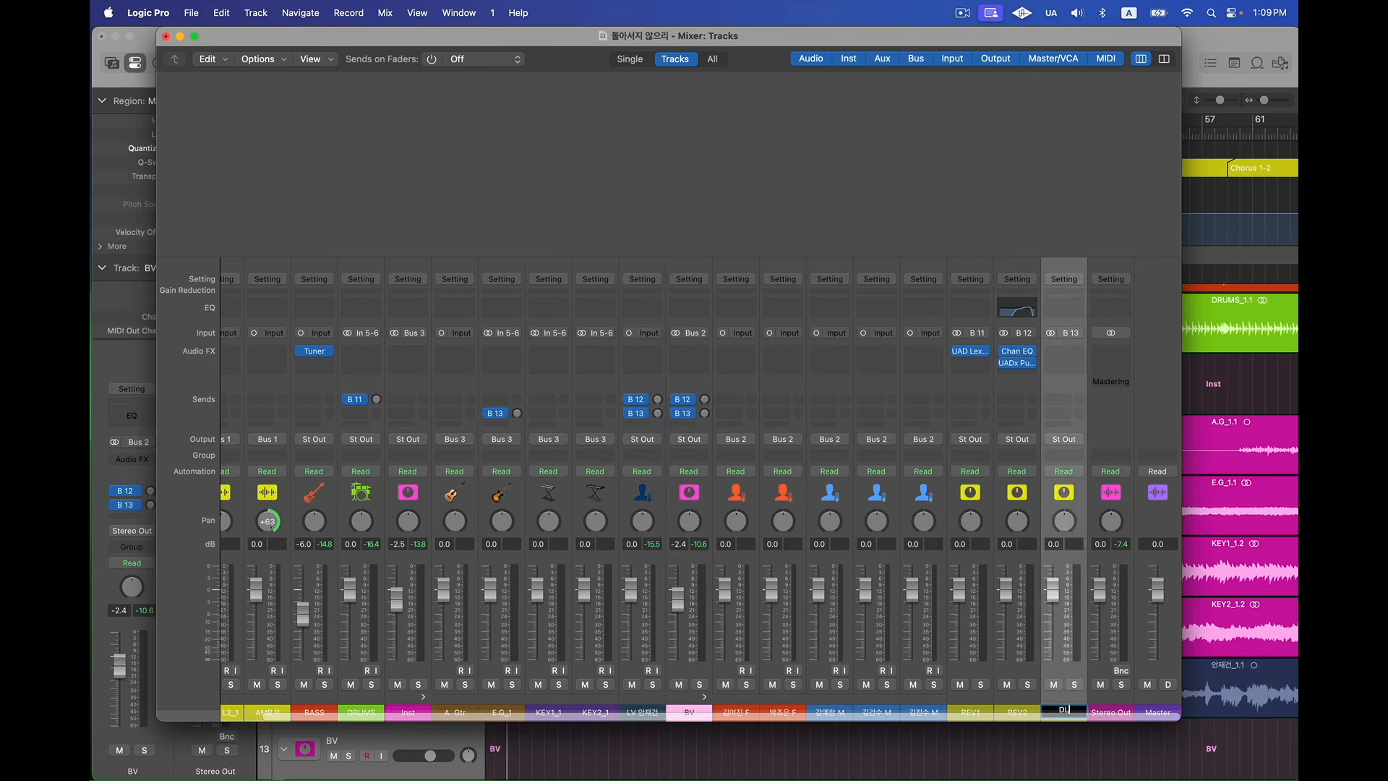
text(DLY1)
key(Return)
Step: Insert the stereo H-Delay from the Waves Audio Units plug-ins on the DLY1 channel
click(1077, 349)
mouse_move(1084, 660)
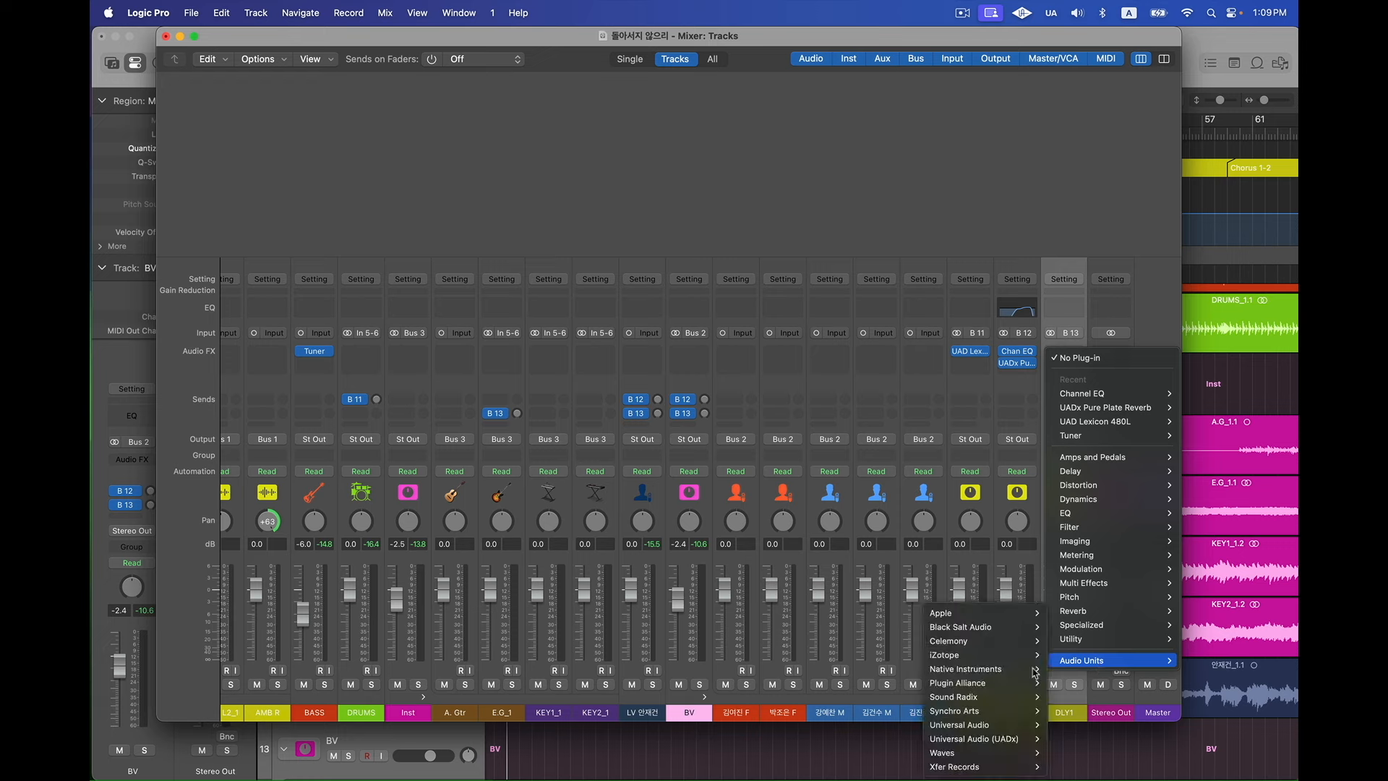
mouse_move(985, 752)
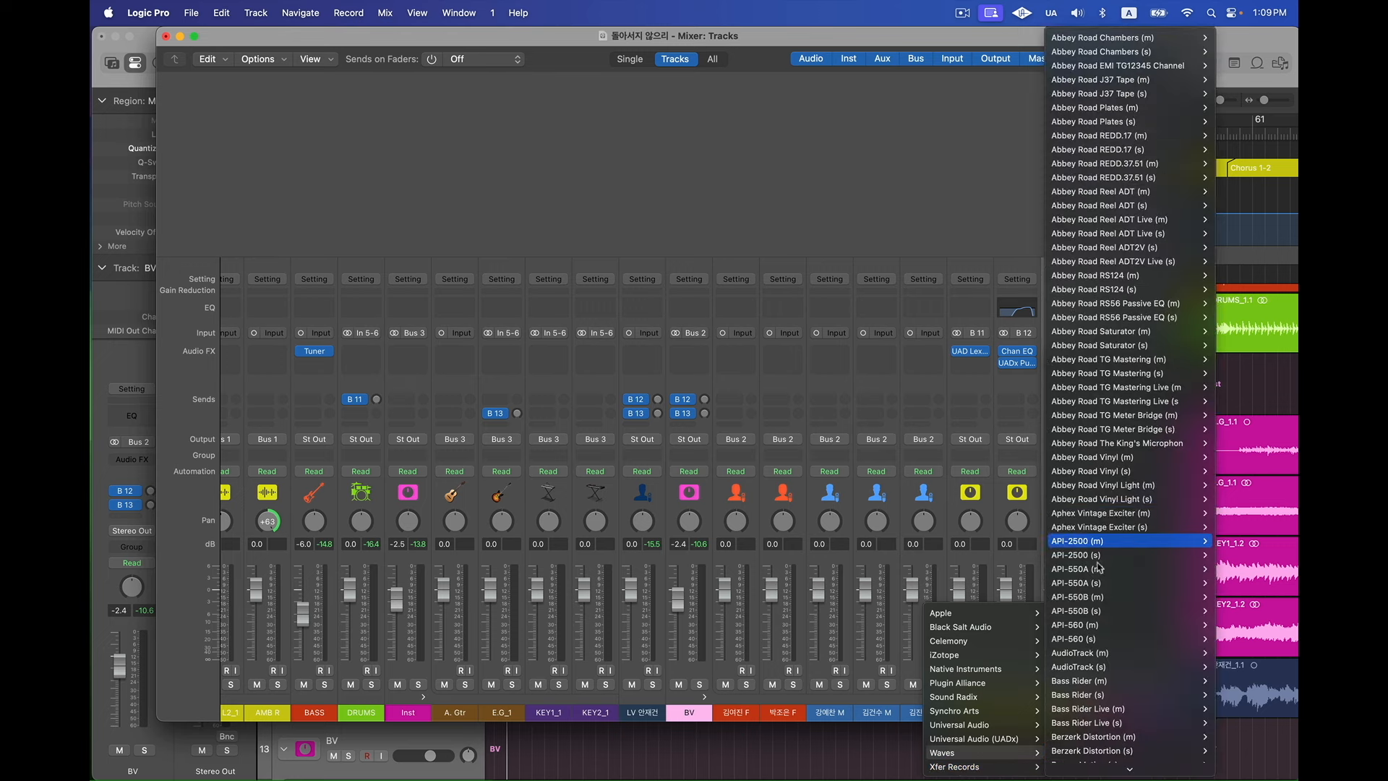
scroll(1086, 585, down, 20)
scroll(1087, 585, down, 15)
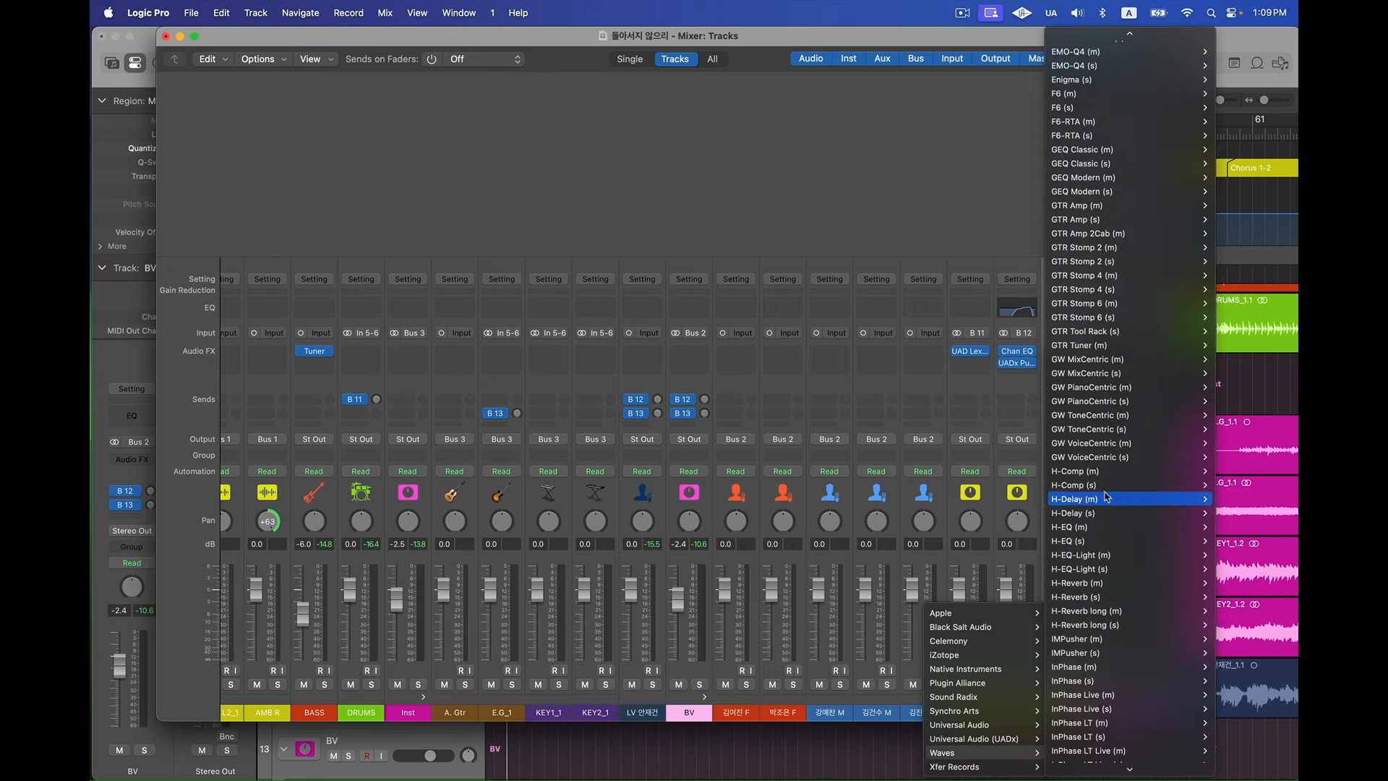
mouse_move(1086, 512)
click(1233, 514)
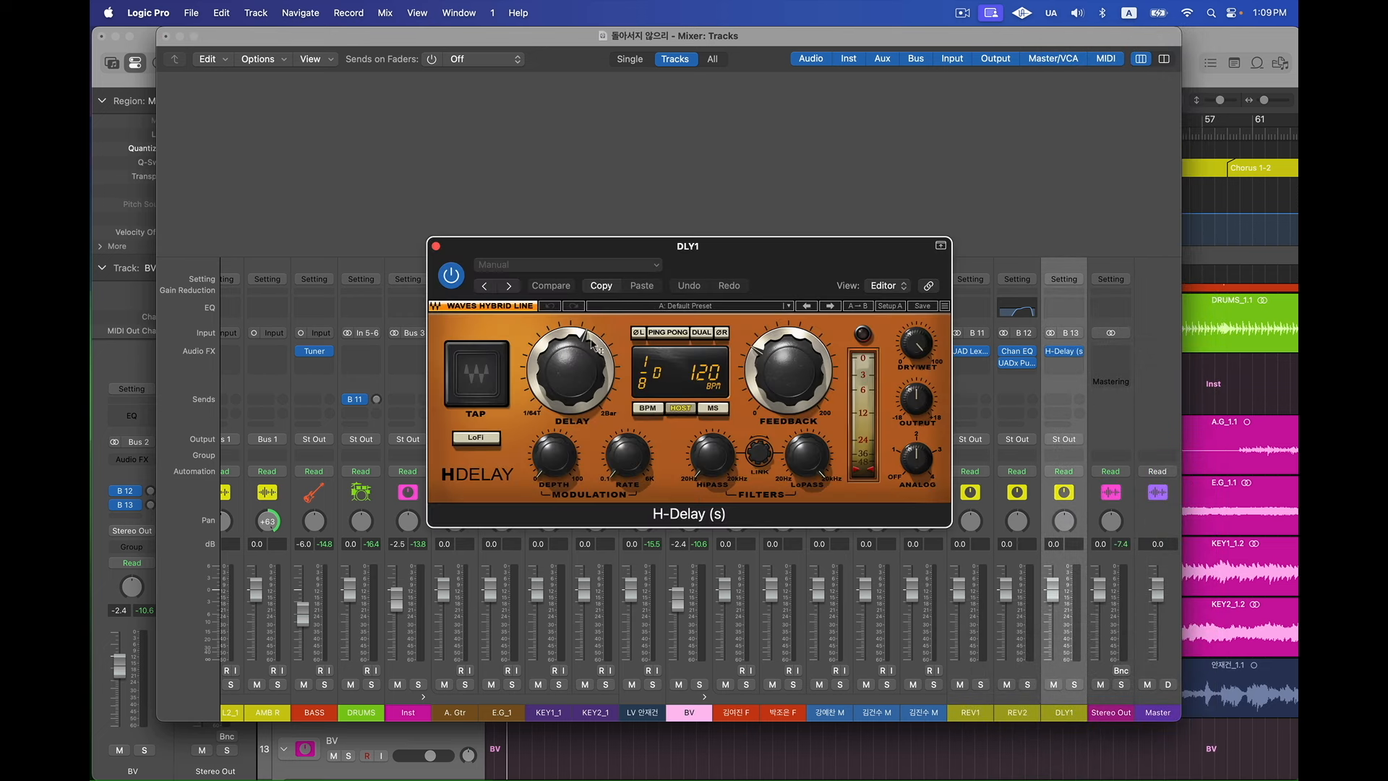
Step: Shape the H-Delay with a host-synced 1/4 delay, higher high-pass, lower low-pass, less feedback and an adjusted analog setting, and close it
click(674, 410)
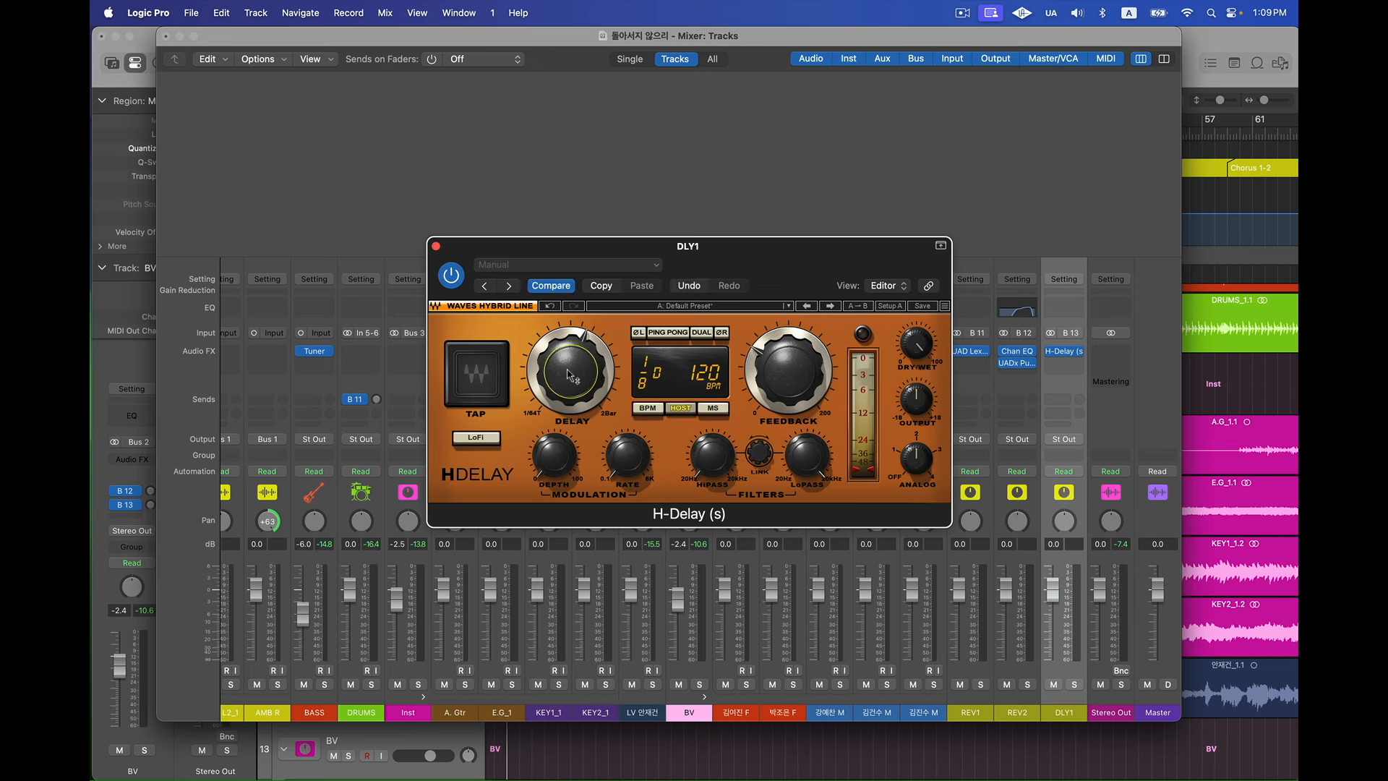
mouse_move(558, 361)
mouse_down()
mouse_move(562, 319)
mouse_move(569, 370)
mouse_move(566, 356)
mouse_up()
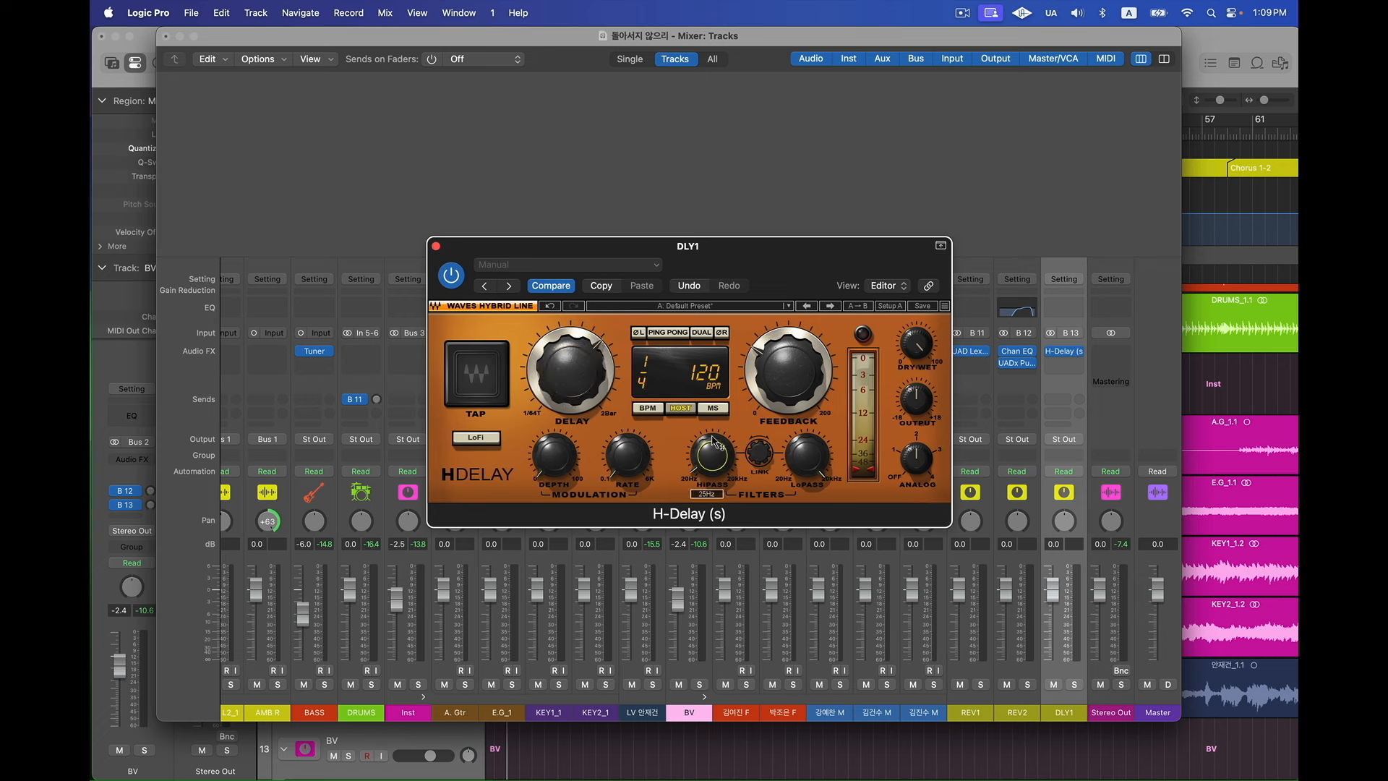
drag(811, 474, 811, 573)
drag(723, 464, 731, 373)
drag(786, 398, 795, 497)
drag(914, 469, 912, 526)
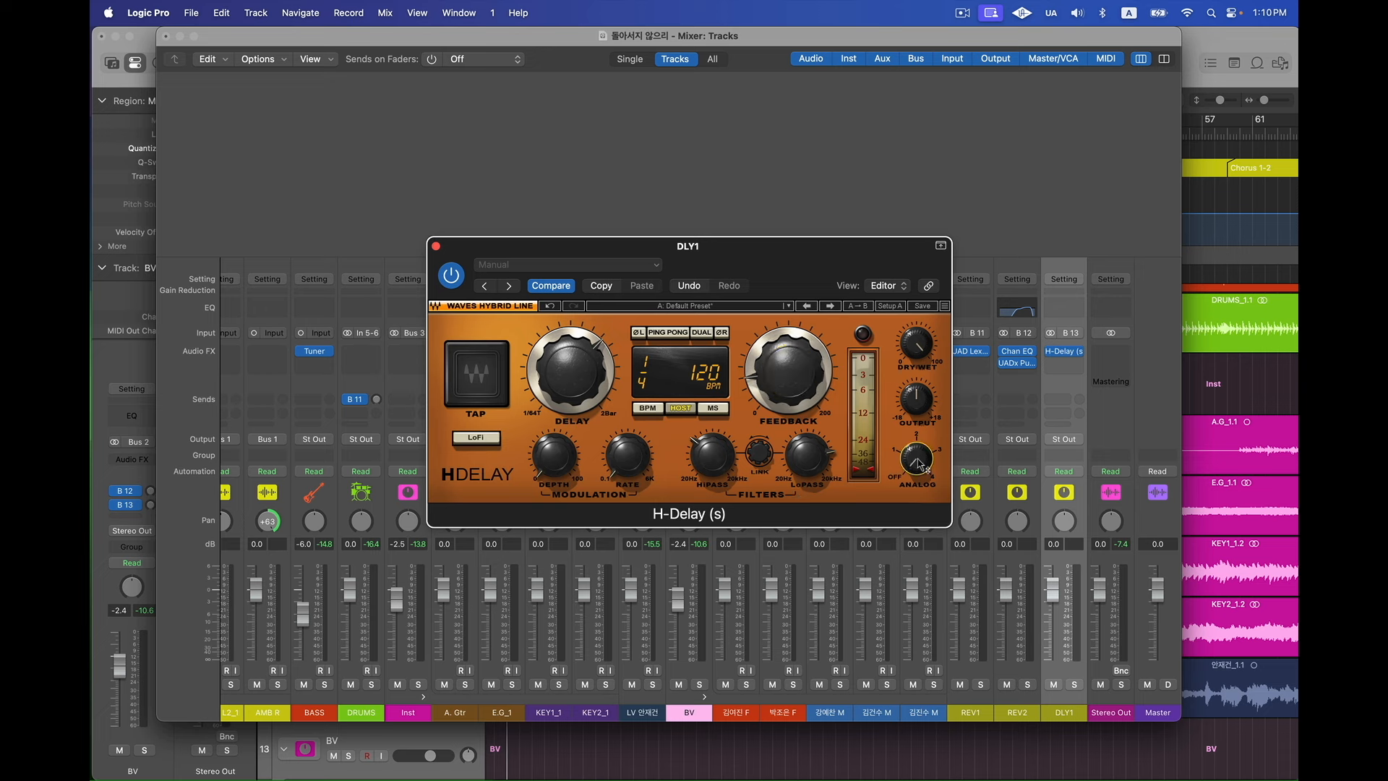
drag(918, 465, 920, 366)
click(437, 247)
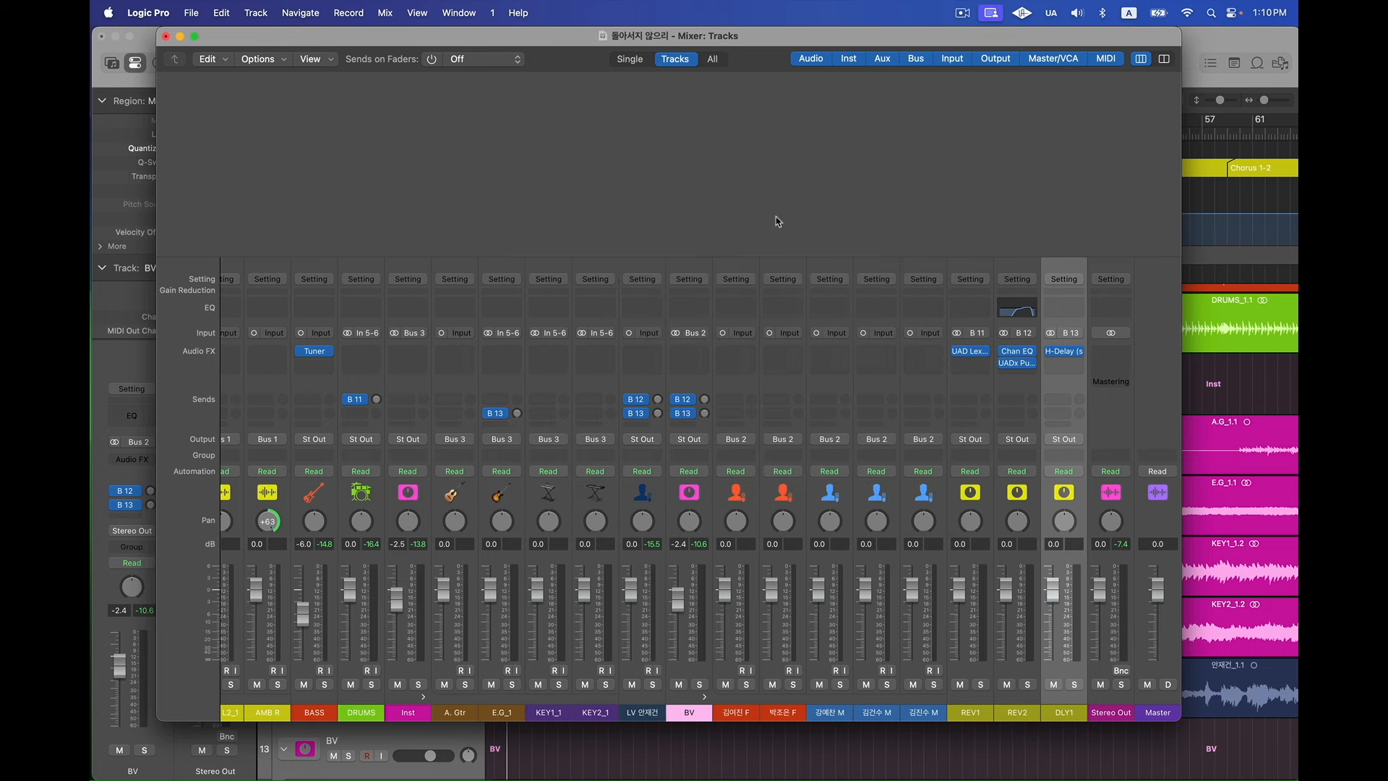
Step: Add a Bus 14 send to the E.G_1, KEY1_1 and KEY2_1 channels together
scroll(605, 487, left, 1)
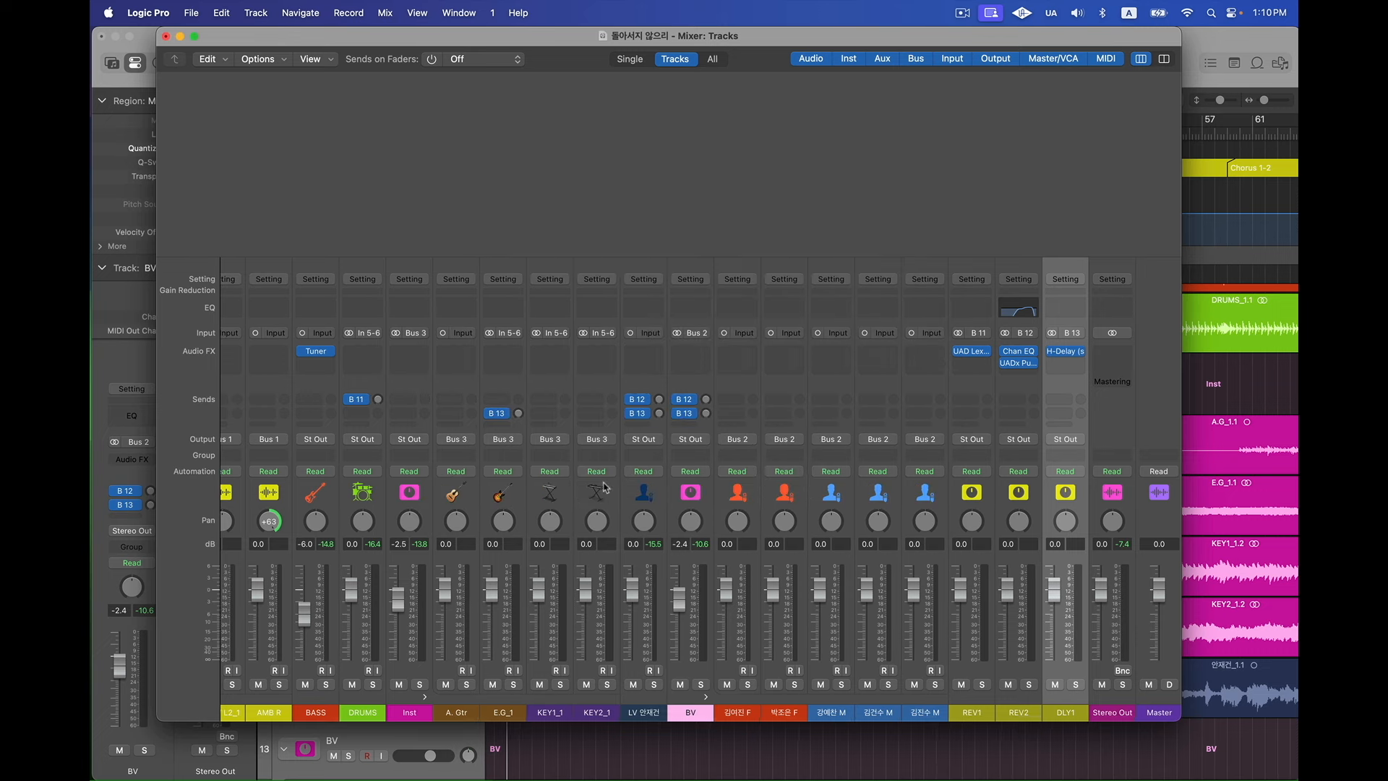
click(505, 701)
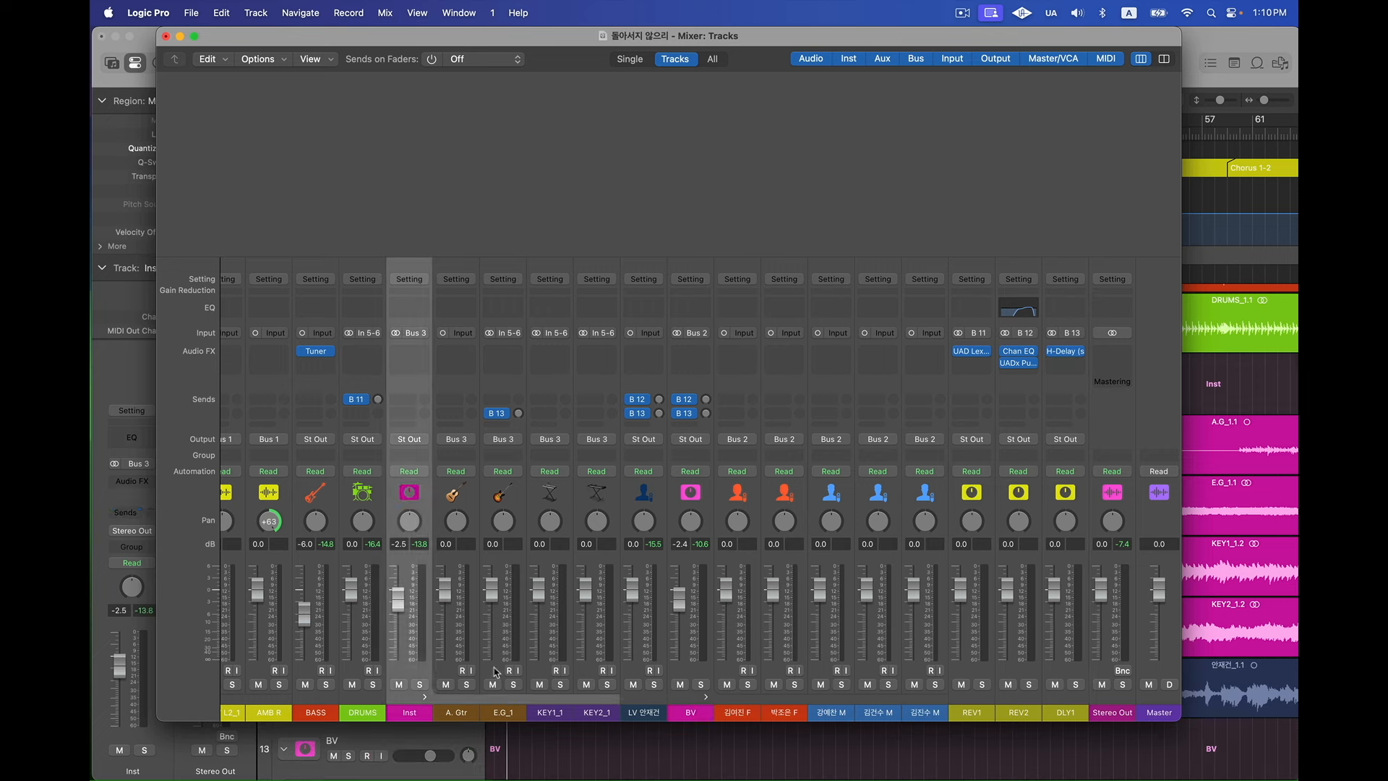
click(496, 671)
shift+click(547, 671)
shift+click(603, 664)
click(504, 425)
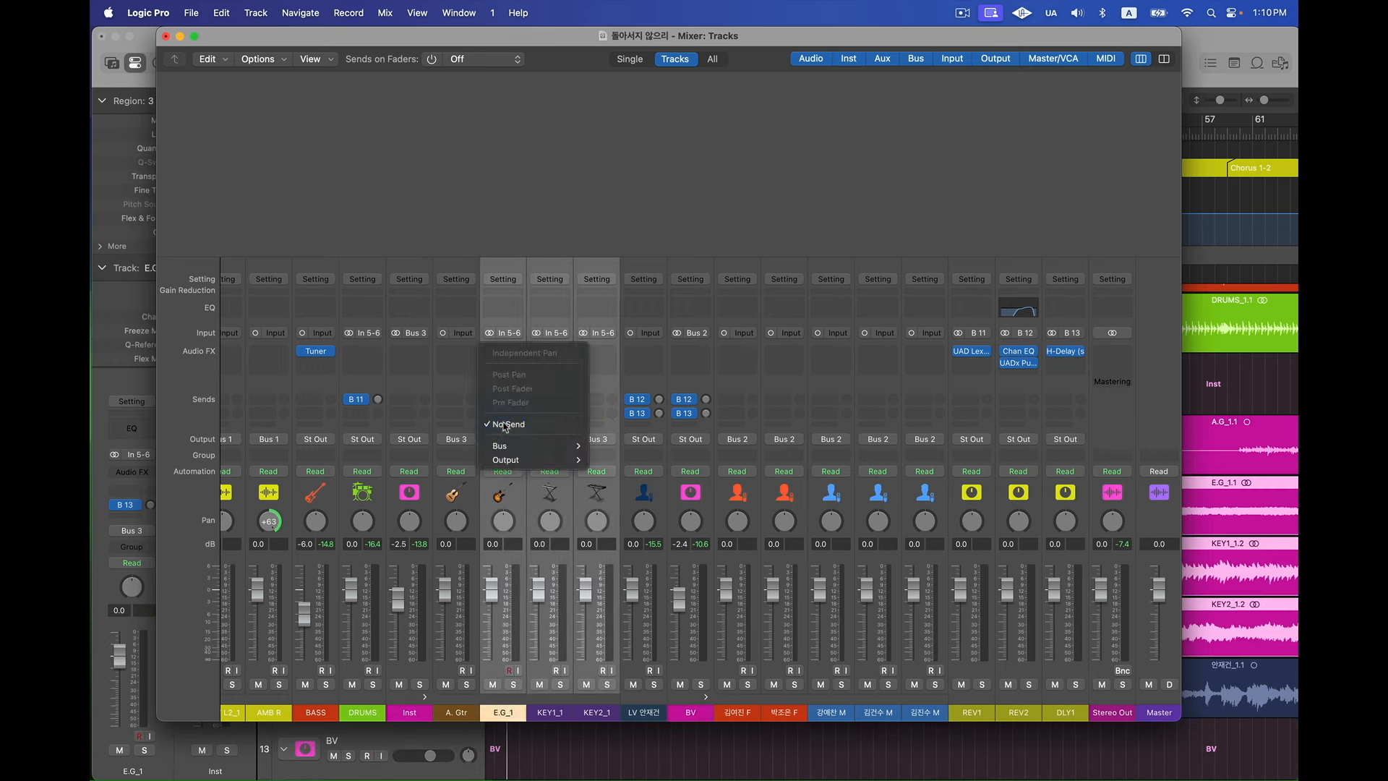
click(504, 425)
click(504, 426)
mouse_move(516, 446)
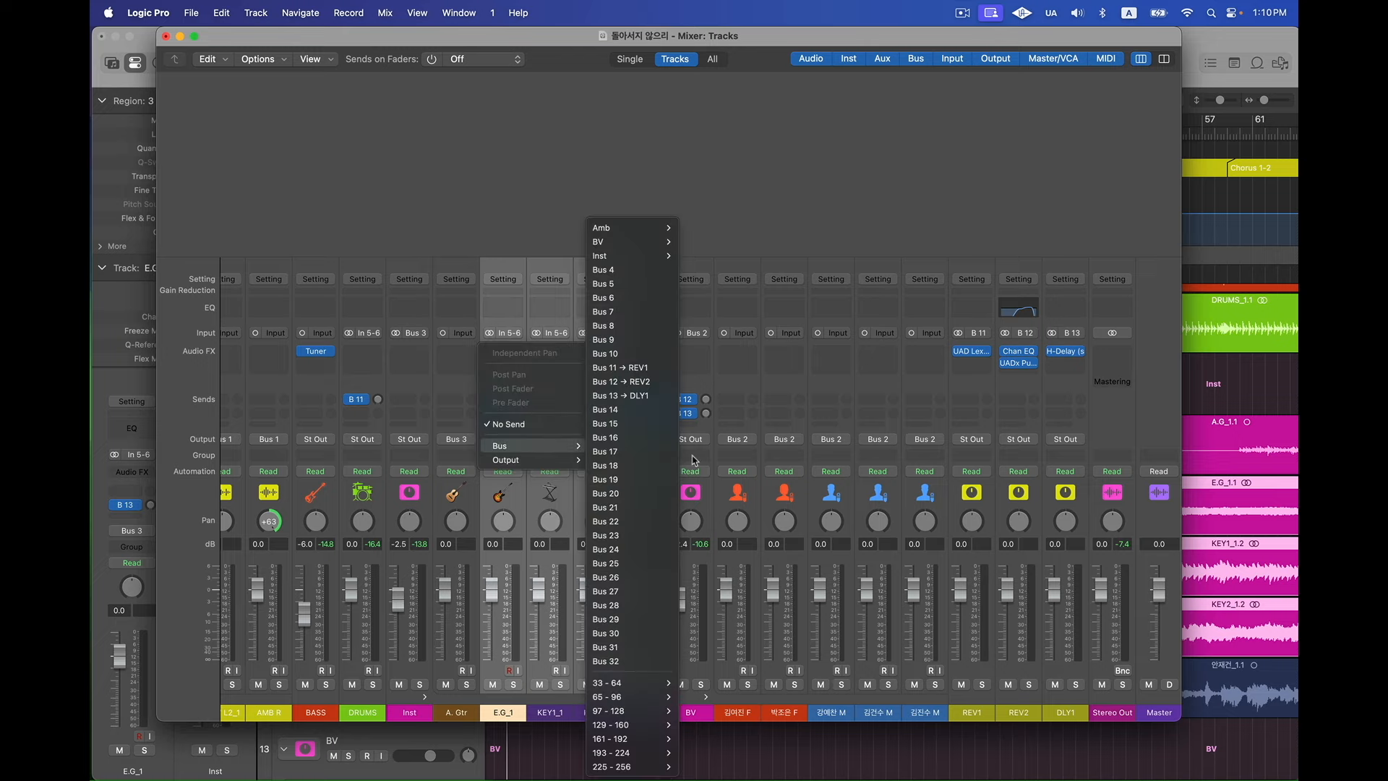
click(915, 478)
scroll(915, 479, right, 2)
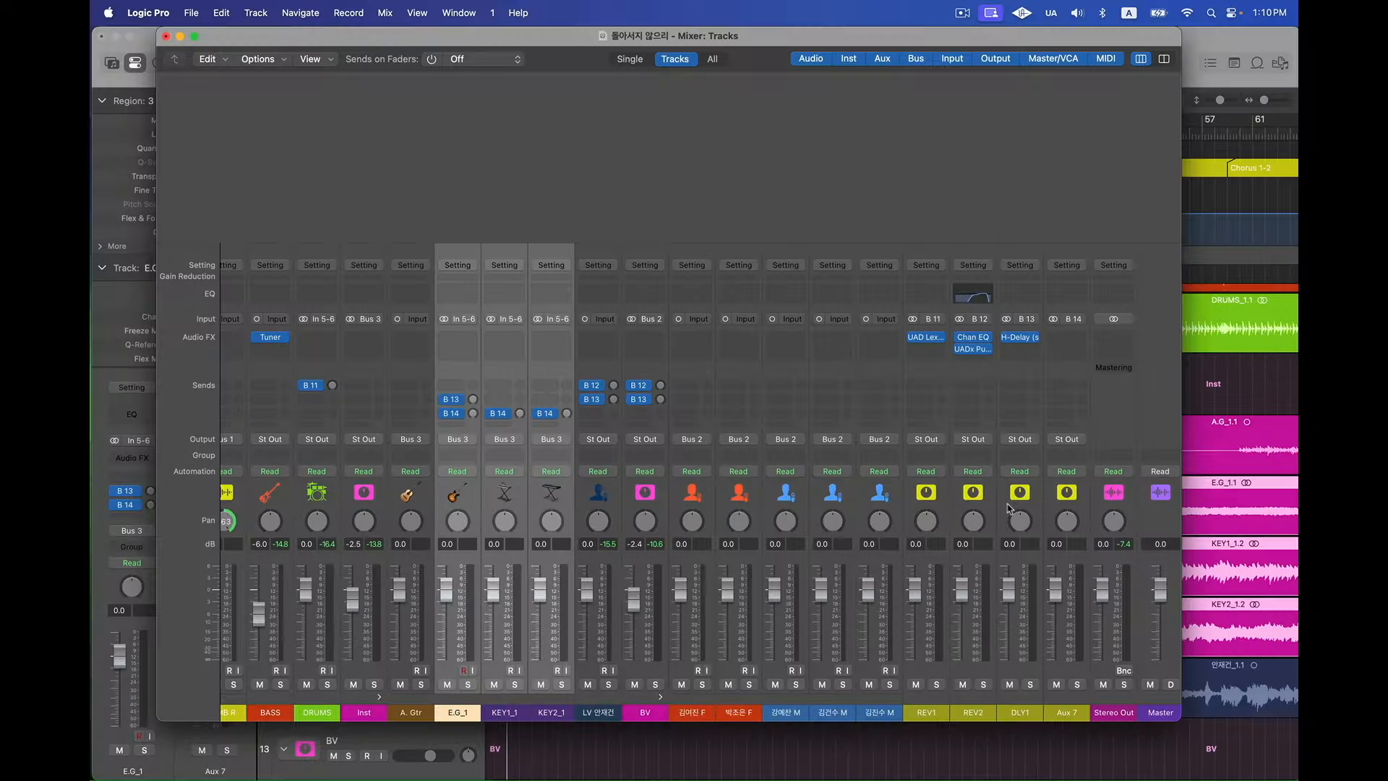
Step: Insert the UAD Brigade Chorus from the Universal Audio plug-ins on the new aux channel fed by Bus 14
click(1081, 336)
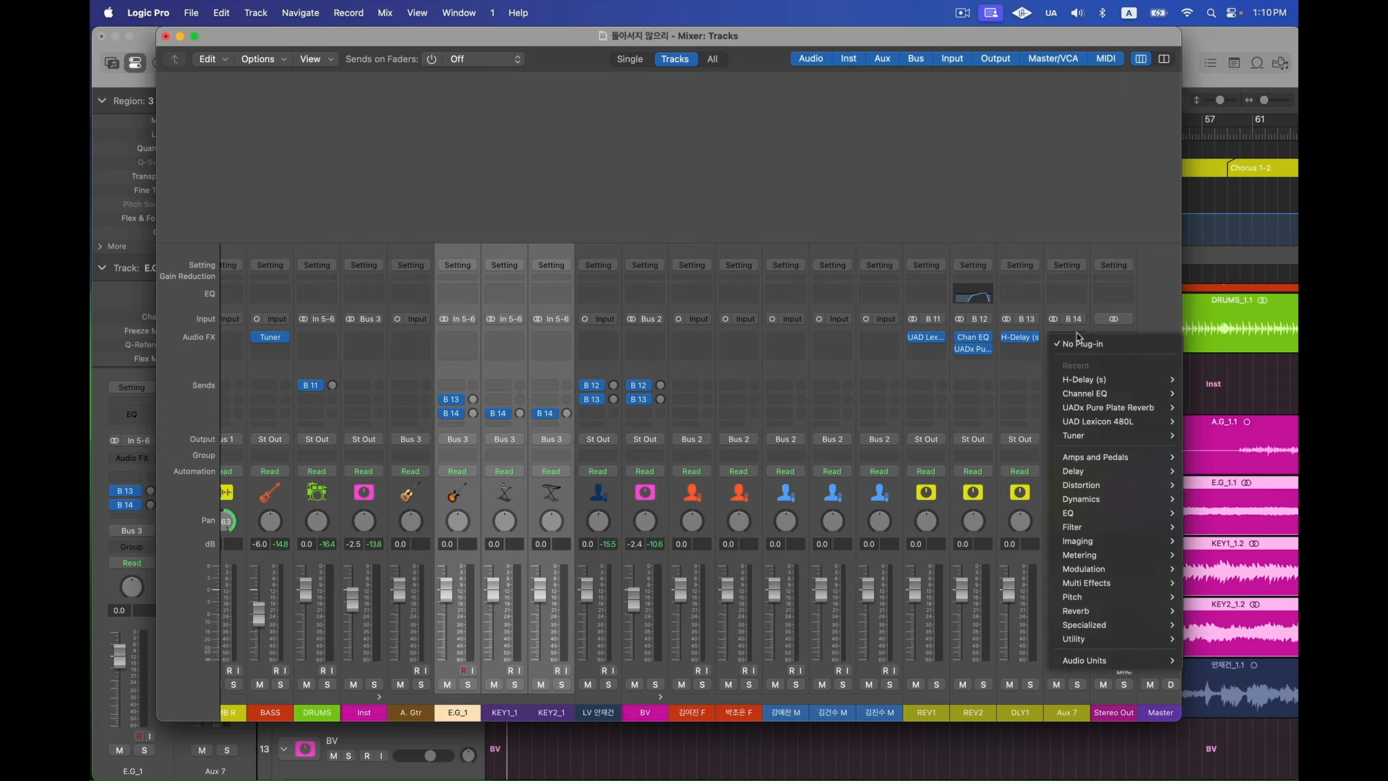
mouse_move(1140, 659)
mouse_move(962, 772)
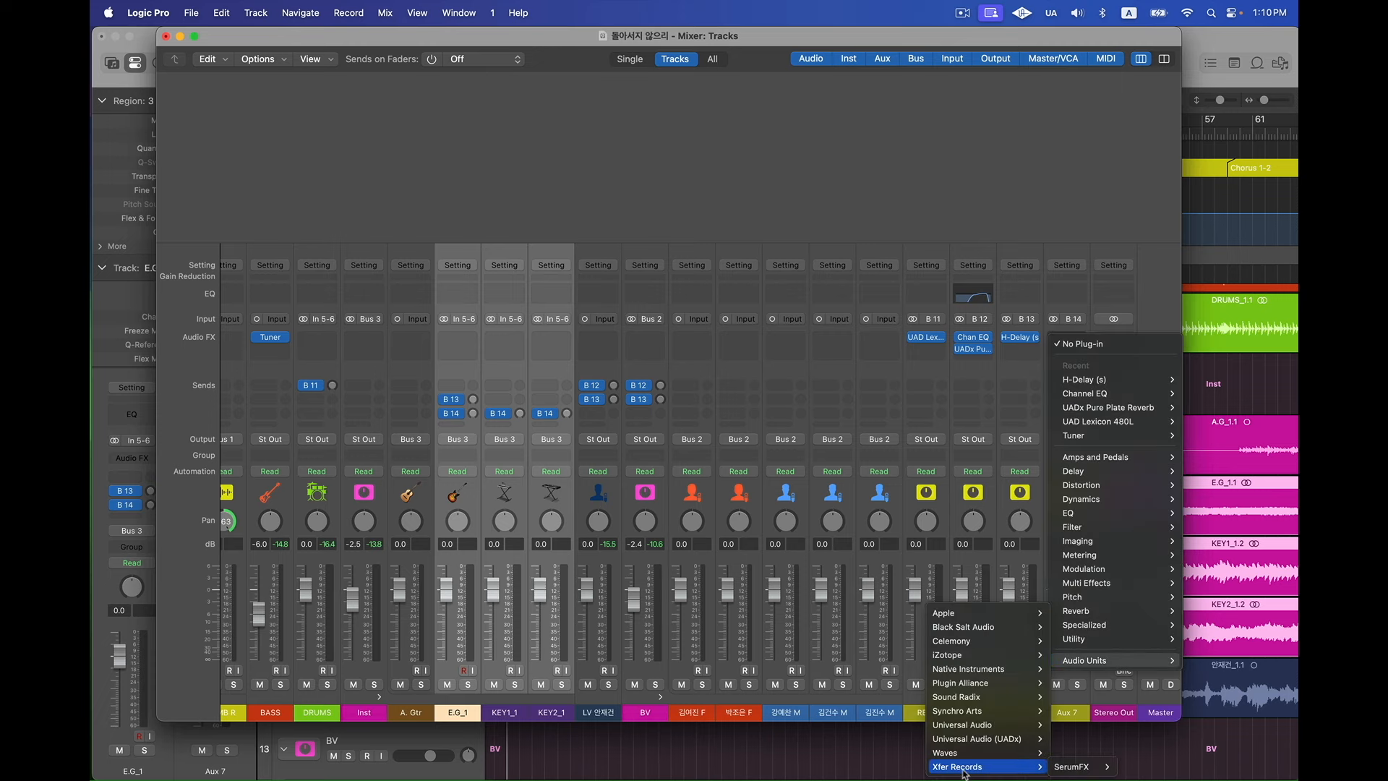
mouse_move(982, 745)
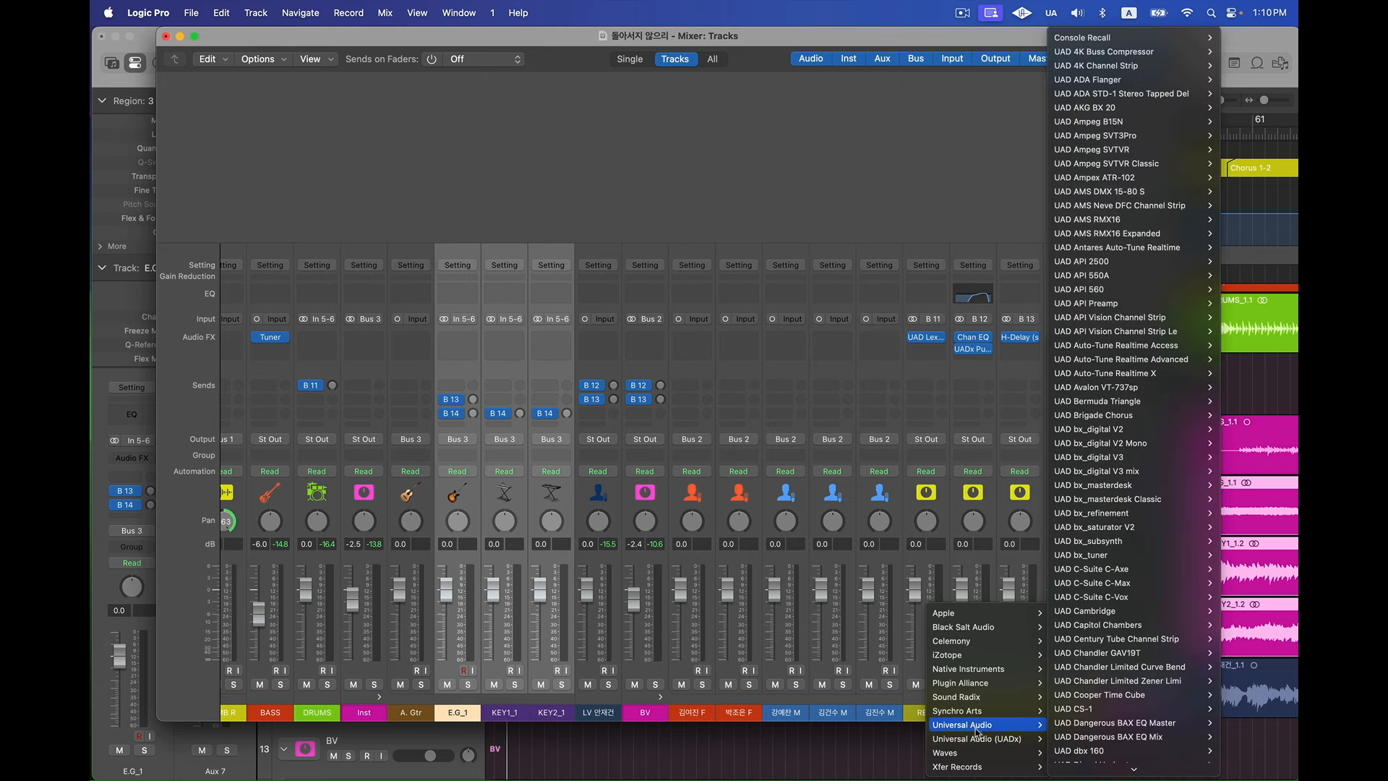
mouse_move(1119, 580)
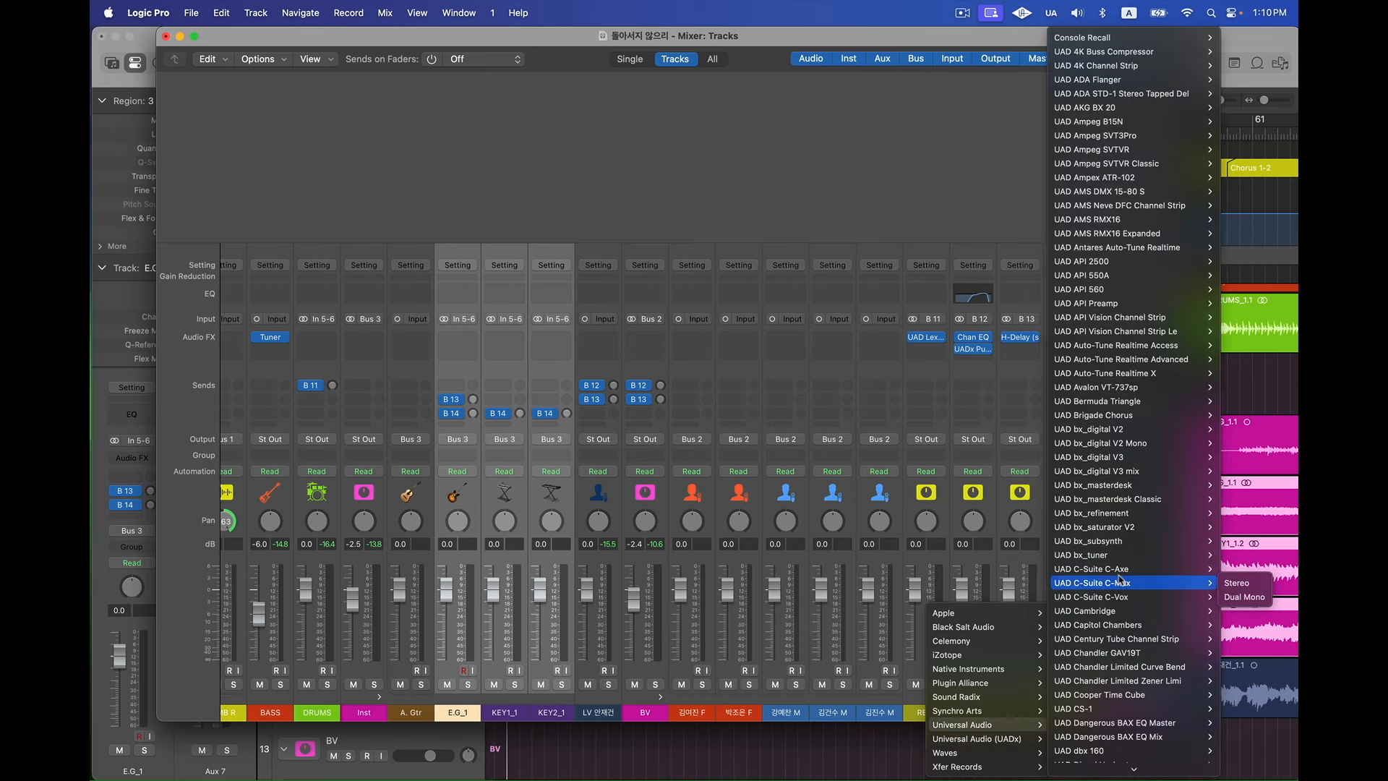
click(1136, 415)
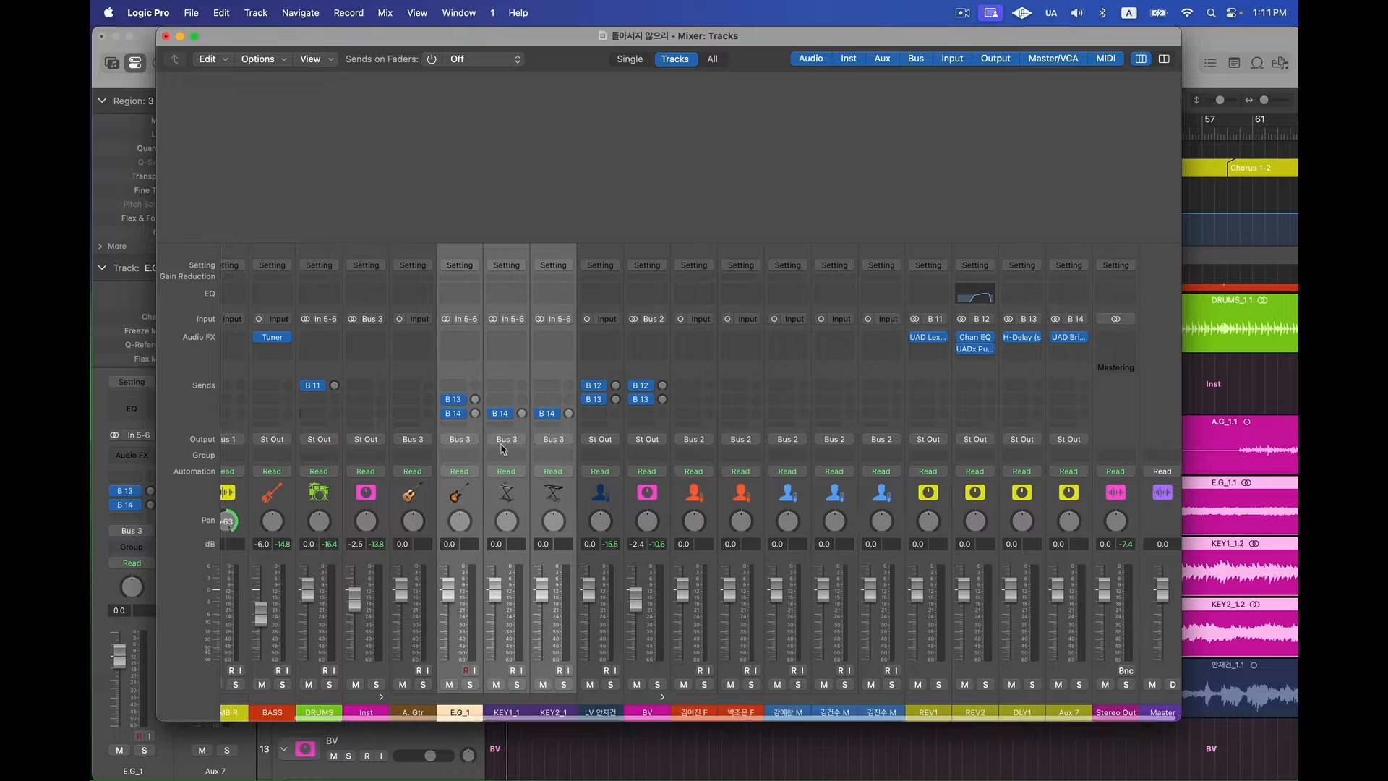
scroll(503, 448, left, 5)
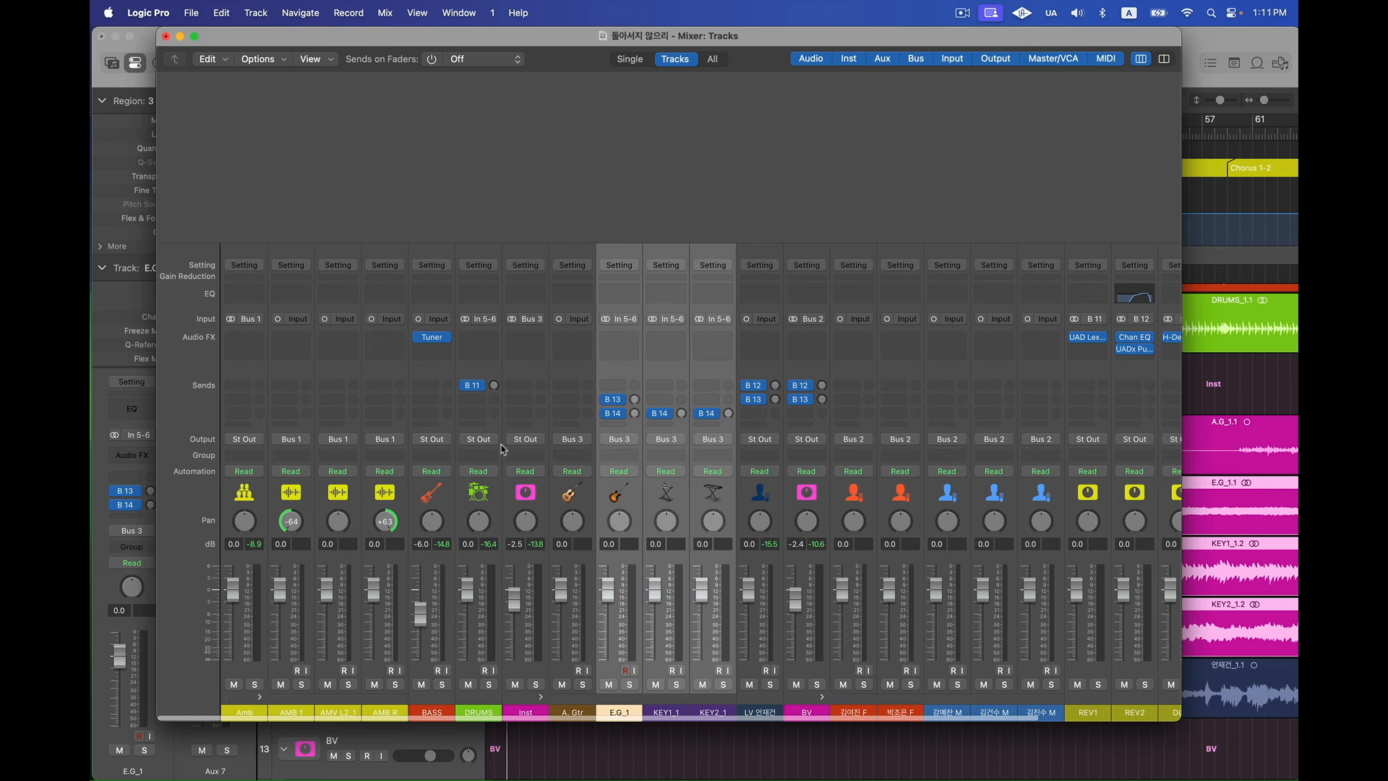